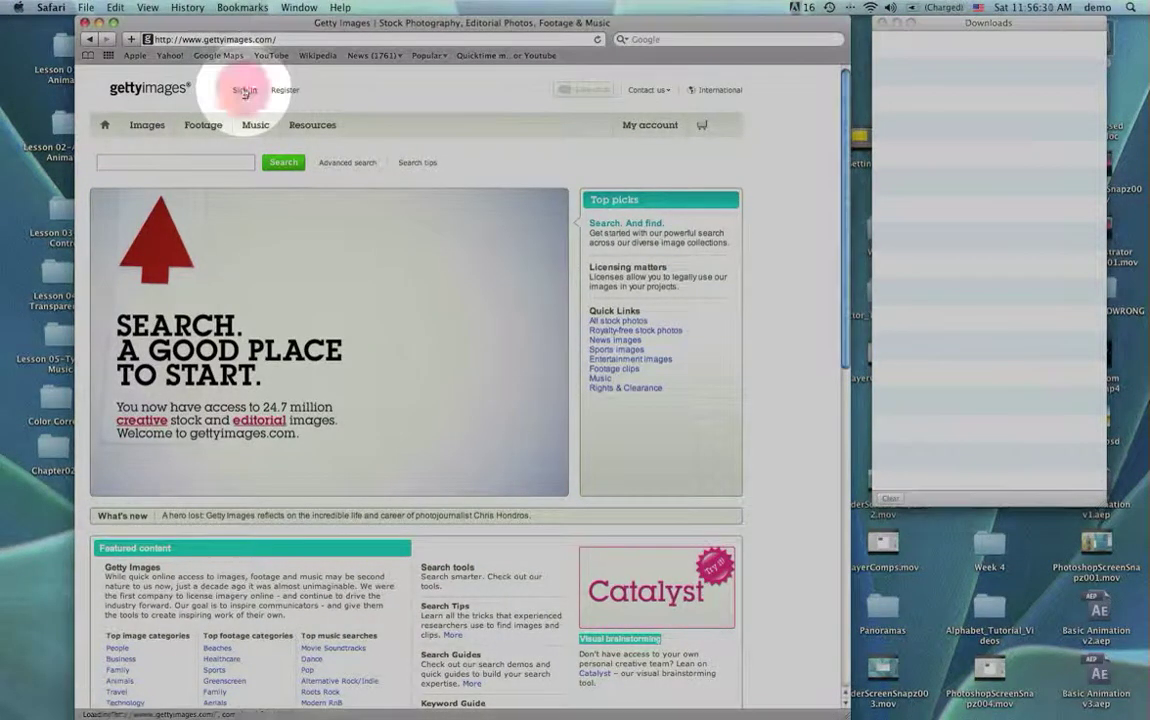
# - Open the sign-in form from the Getty Images home page
pyautogui.moveTo(312, 125)
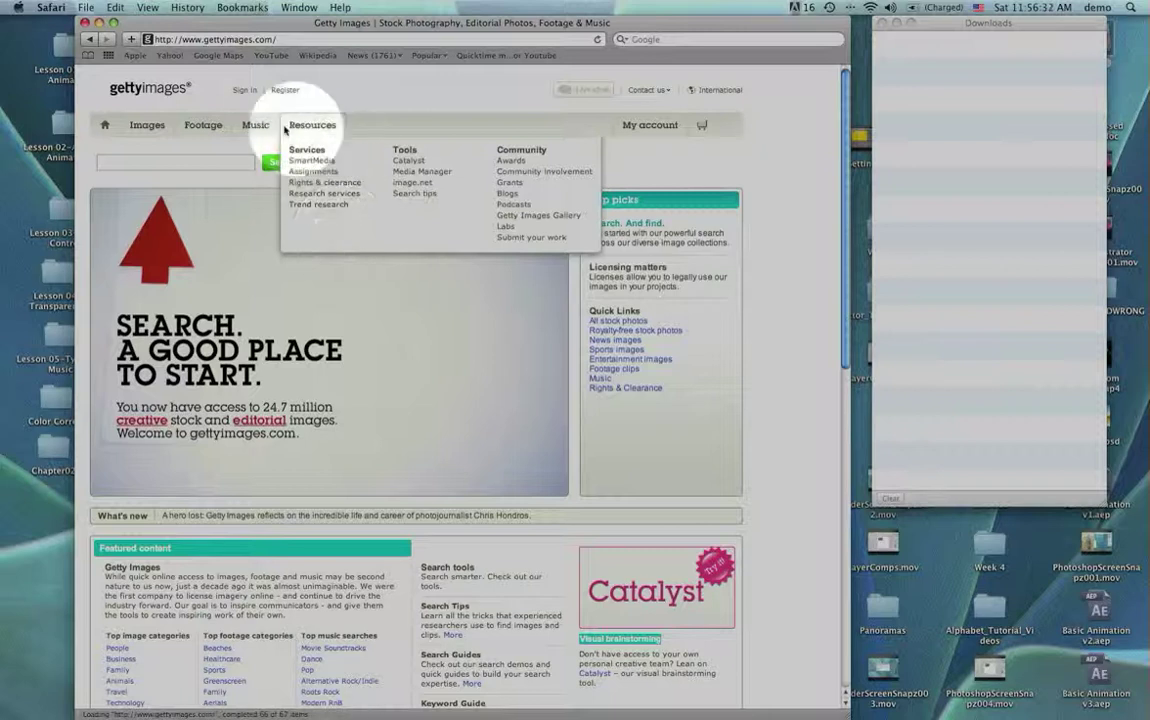
pyautogui.click(244, 90)
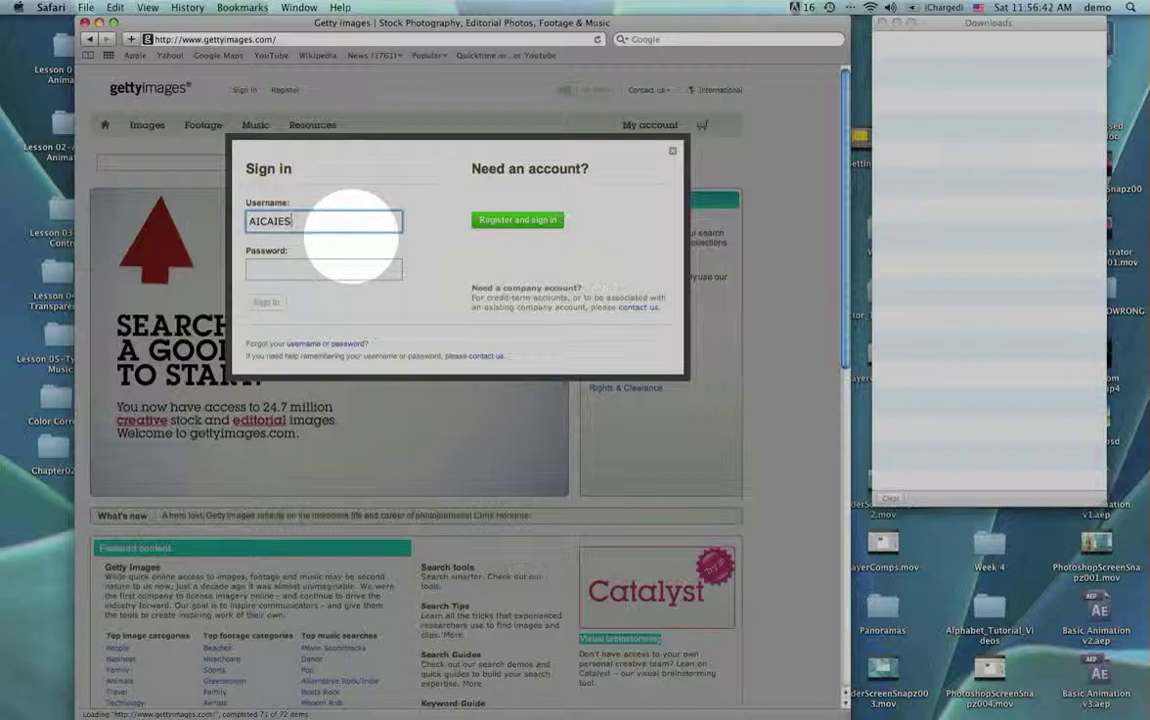
# - Sign in with the account username and password, and let Safari save the password
pyautogui.write('NT')
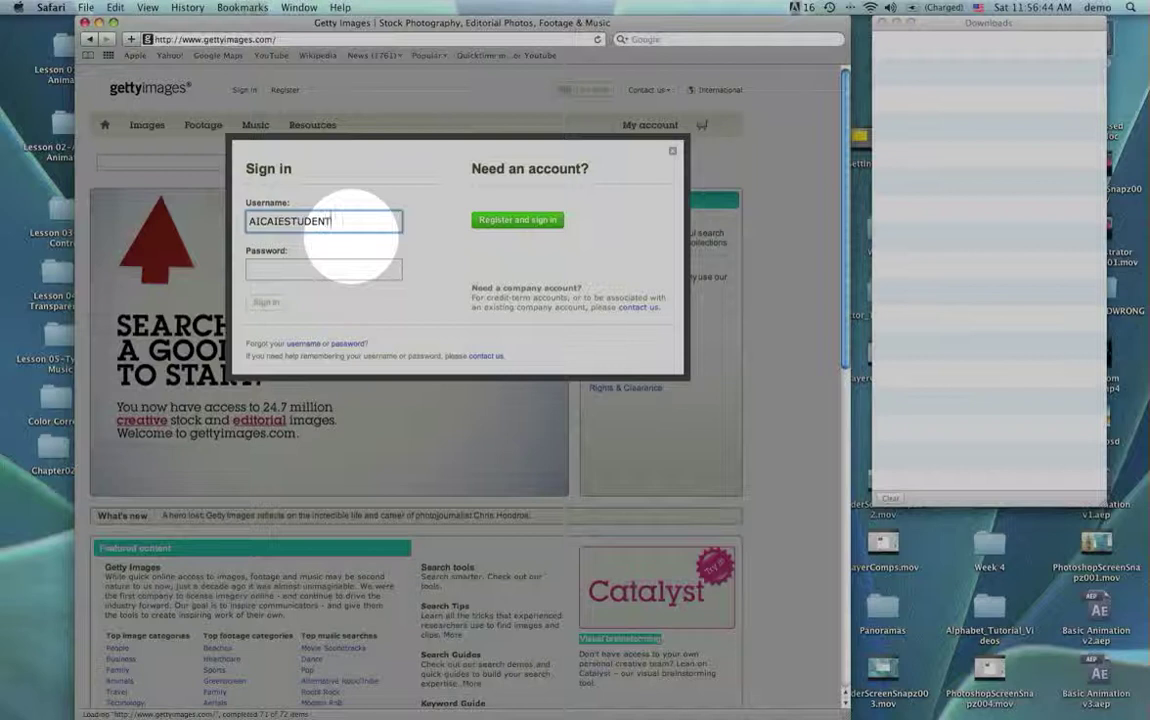
pyautogui.press('Tab')
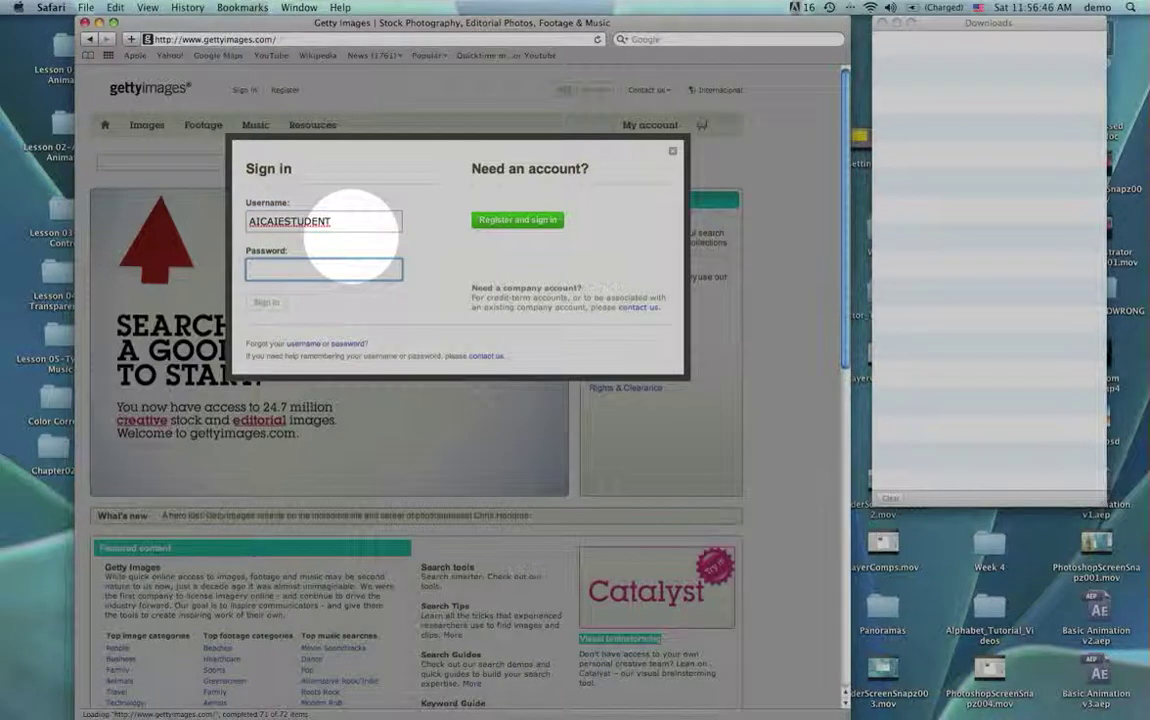
pyautogui.write('a')
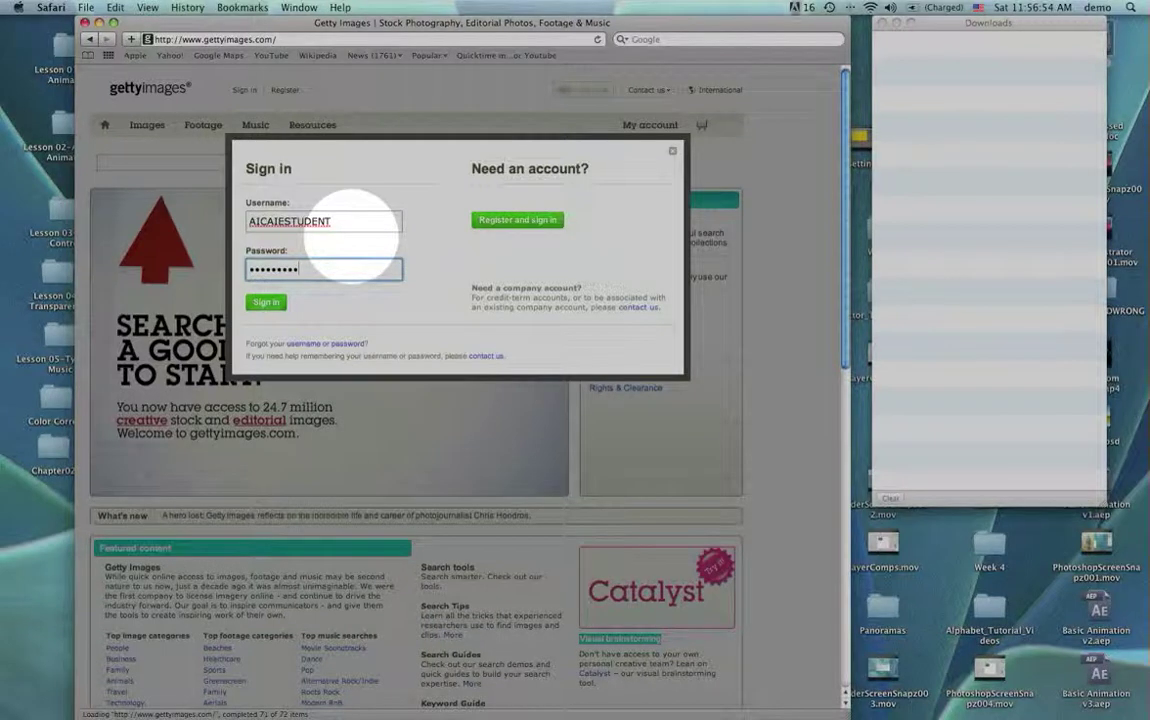
pyautogui.press('Return')
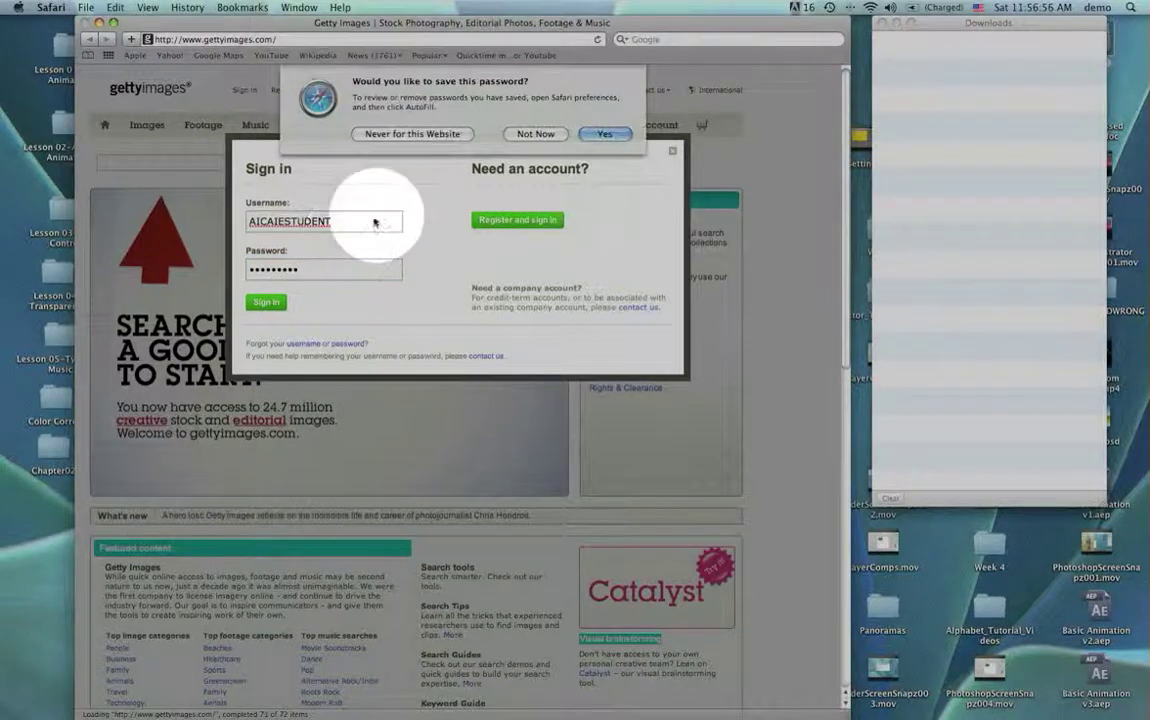
pyautogui.click(608, 134)
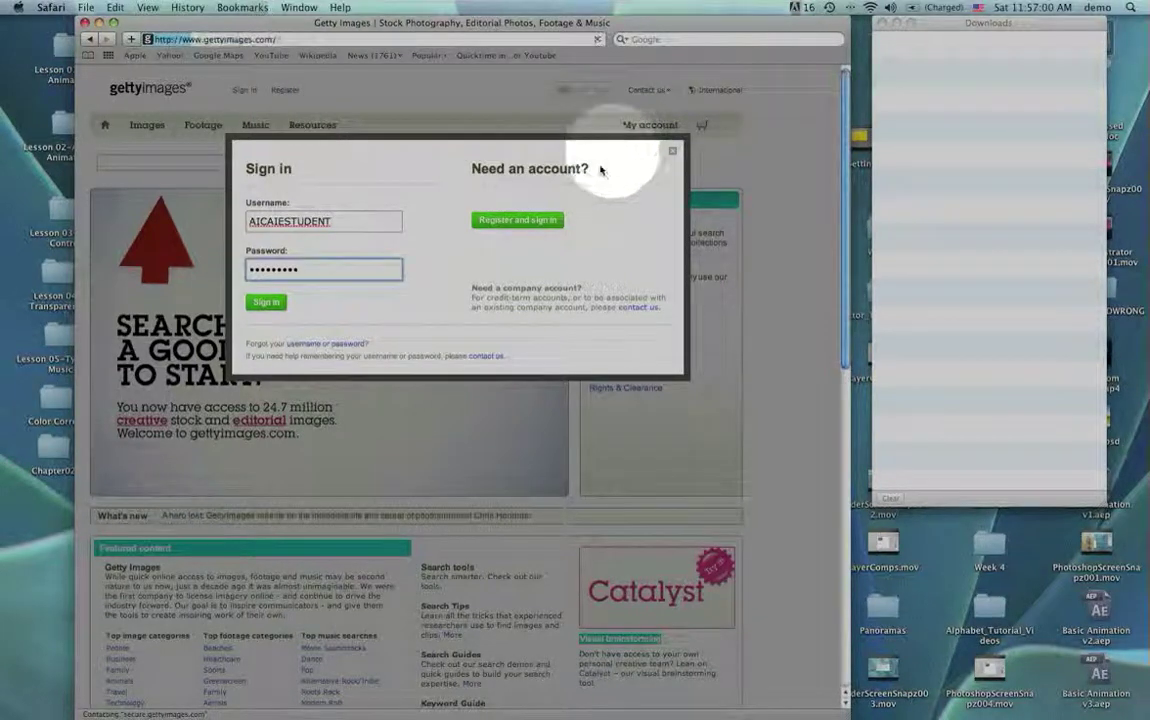
# - Finish signing in, then search creative stock images for 'Old man'
pyautogui.click(268, 302)
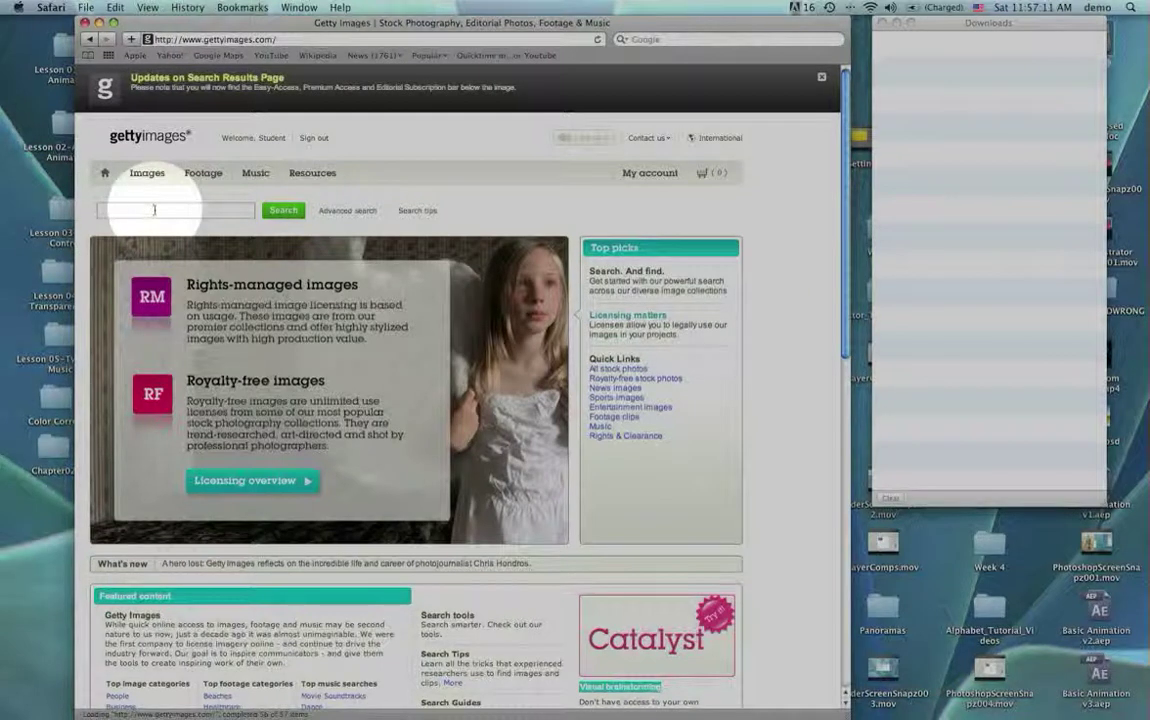
pyautogui.click(154, 210)
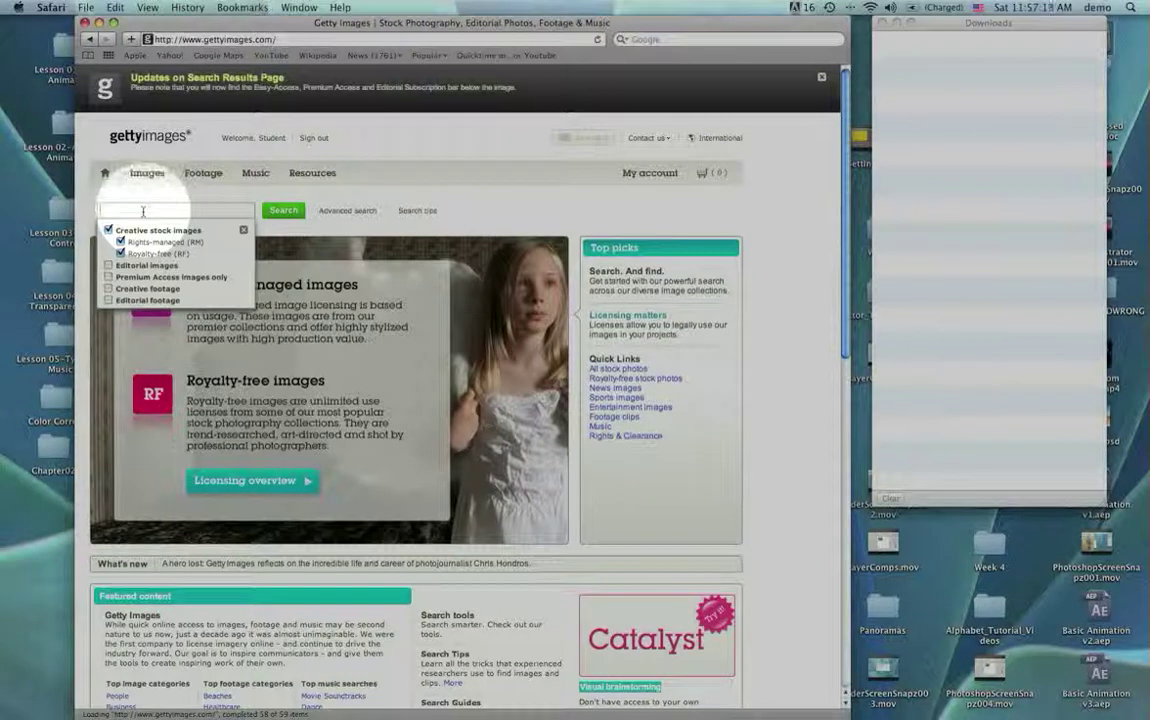
pyautogui.write('Chi')
pyautogui.press('Return')
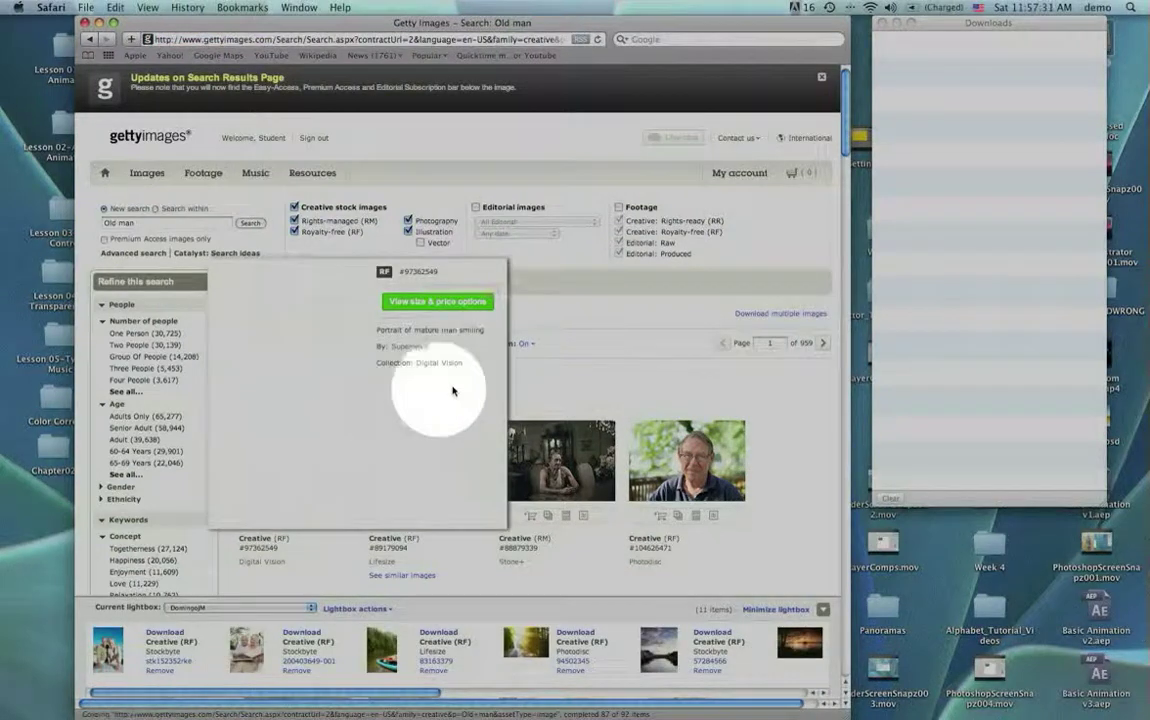
# - Preview result thumbnails and open size and price options for a photo, showing image 97362549
pyautogui.moveTo(440, 460)
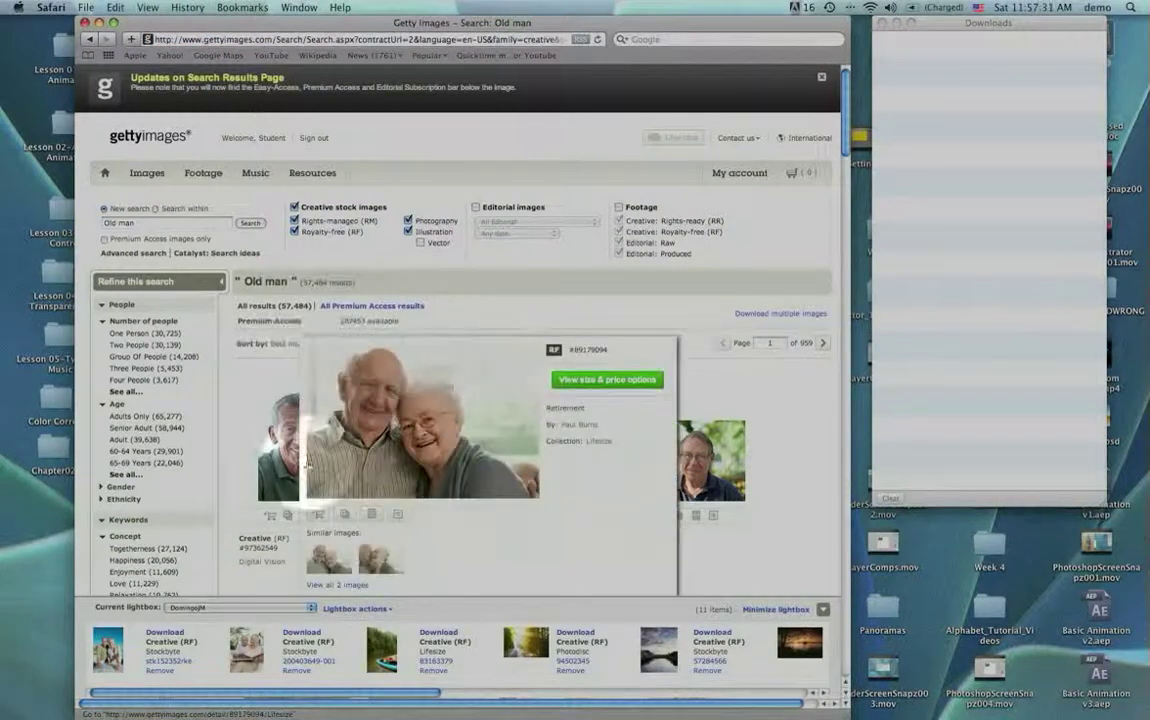
pyautogui.moveTo(725, 468)
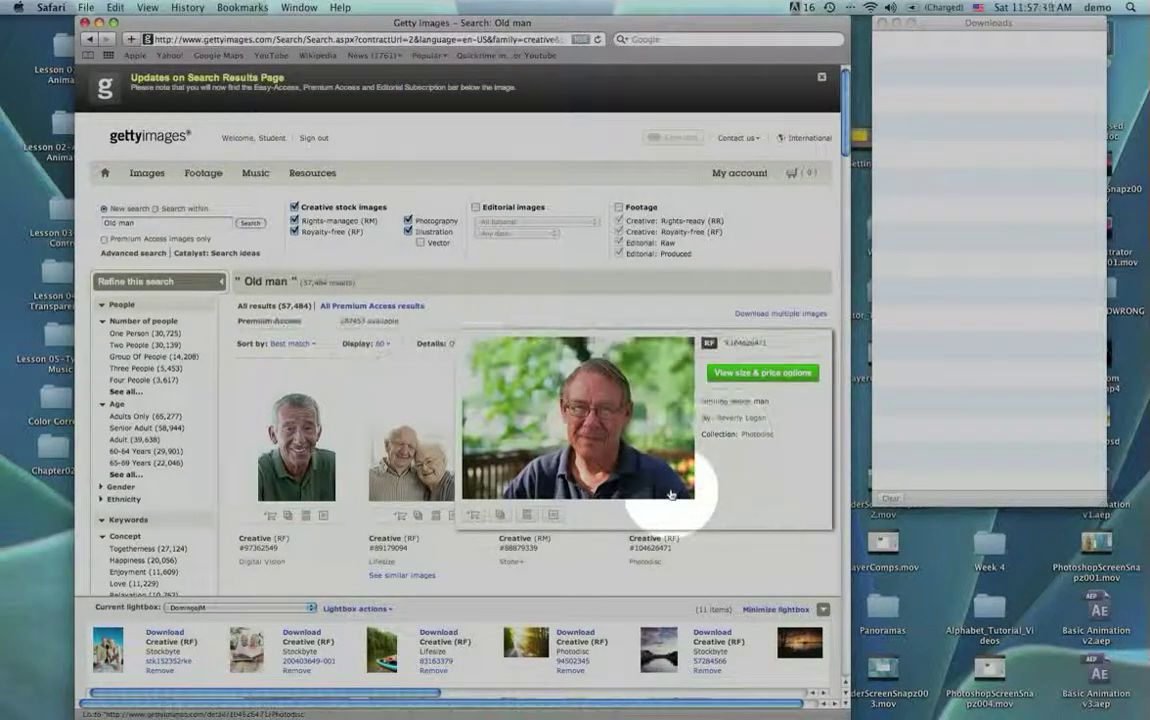
pyautogui.moveTo(360, 465)
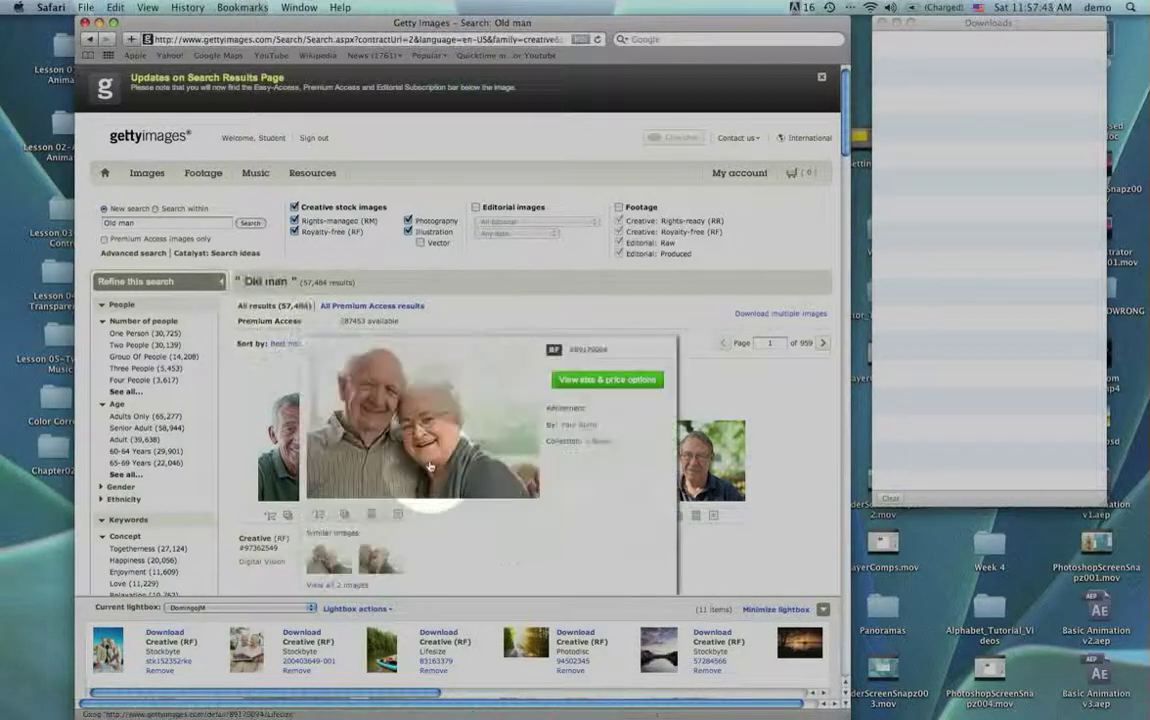
pyautogui.click(590, 382)
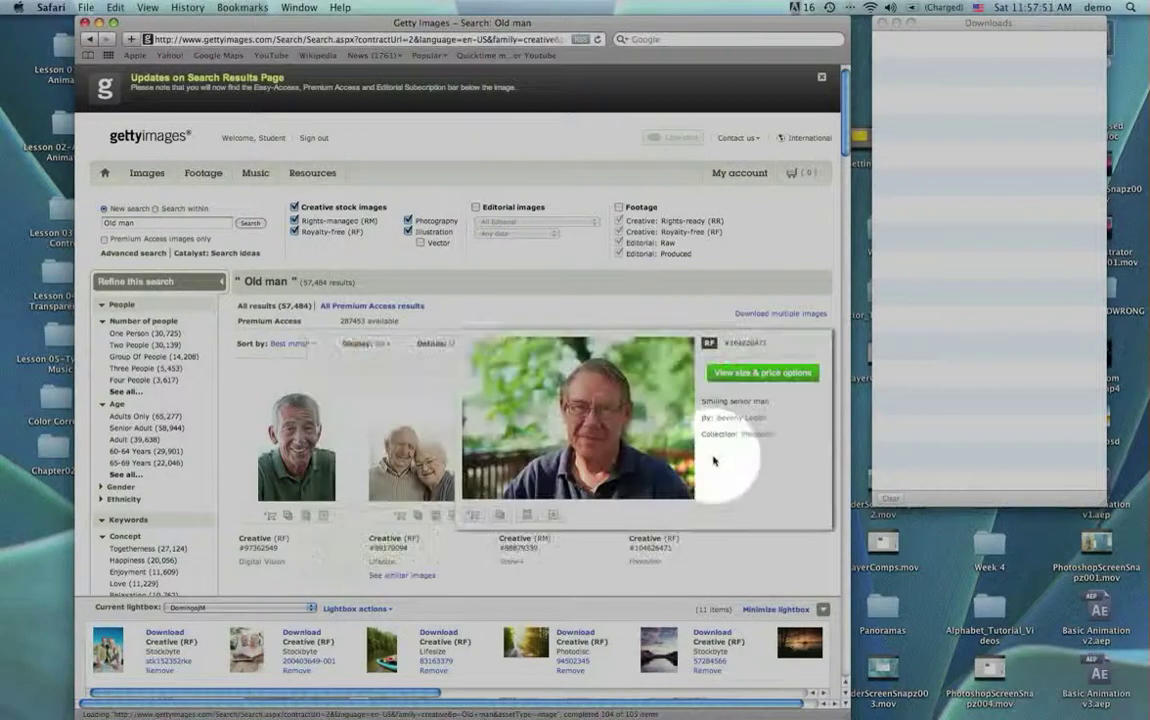
pyautogui.moveTo(278, 463)
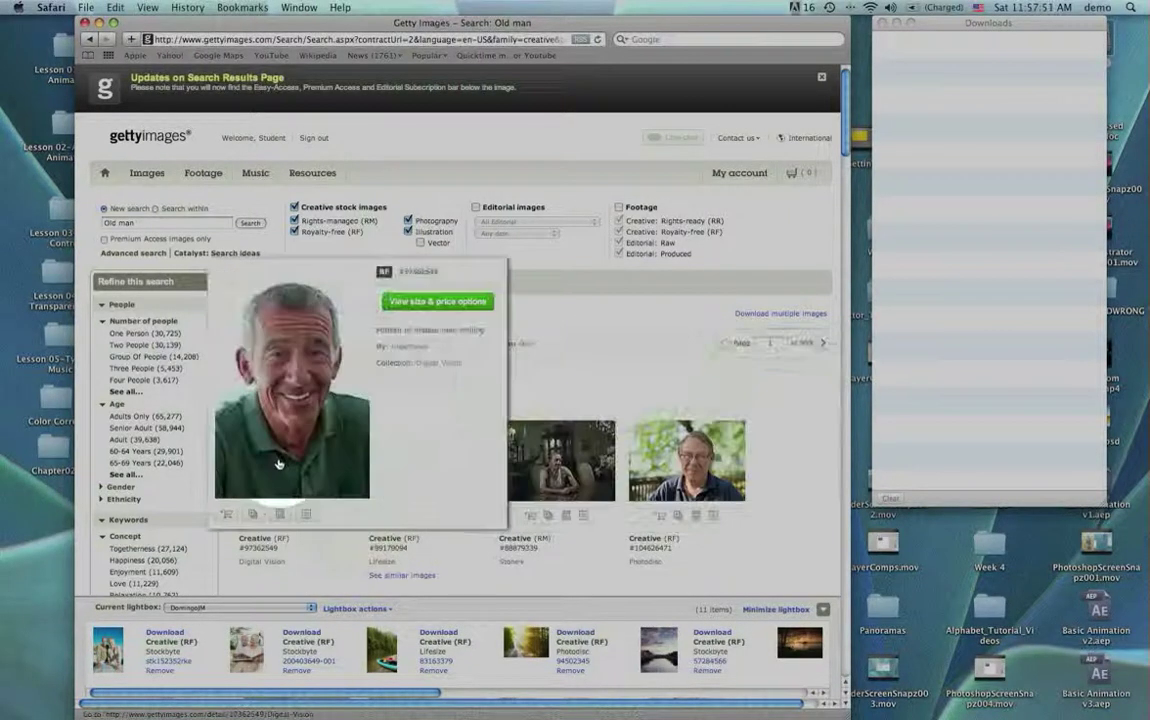
pyautogui.click(290, 430)
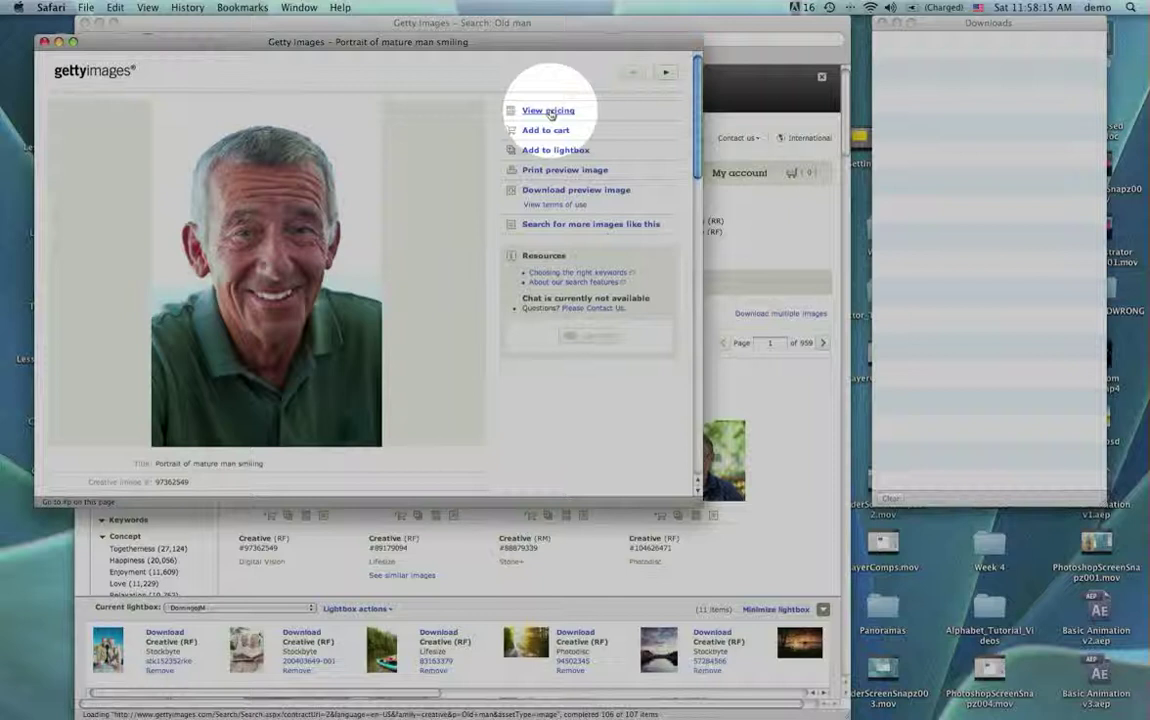
pyautogui.click(549, 112)
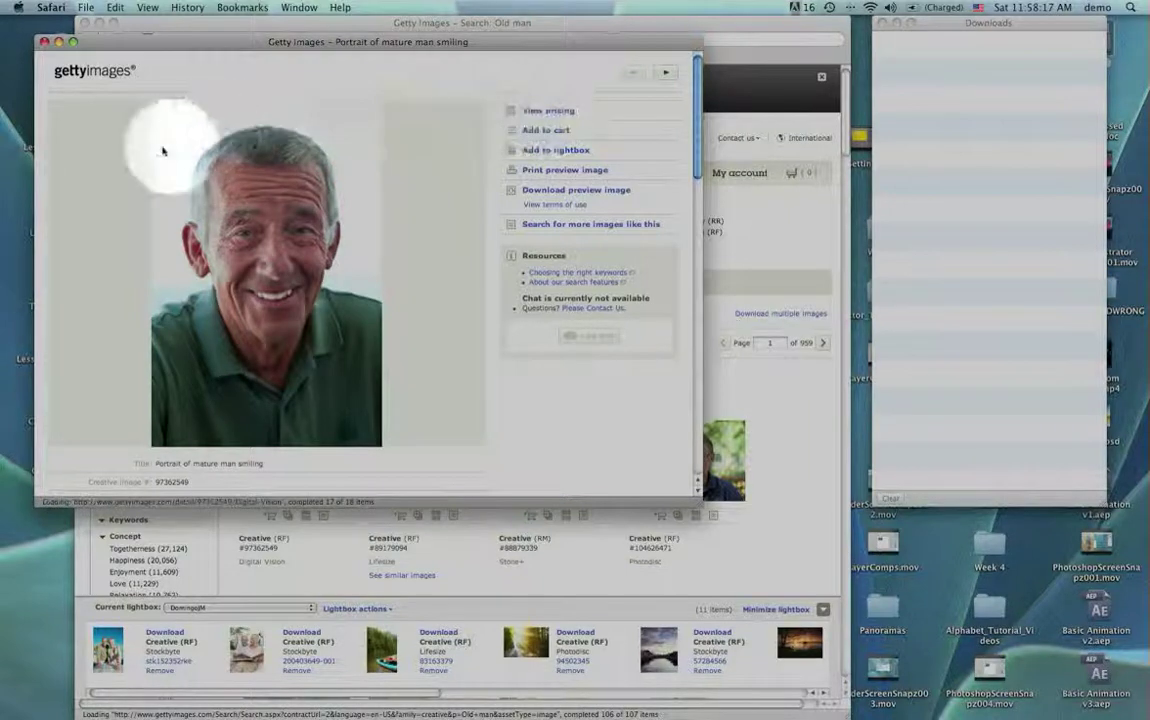
pyautogui.click(44, 42)
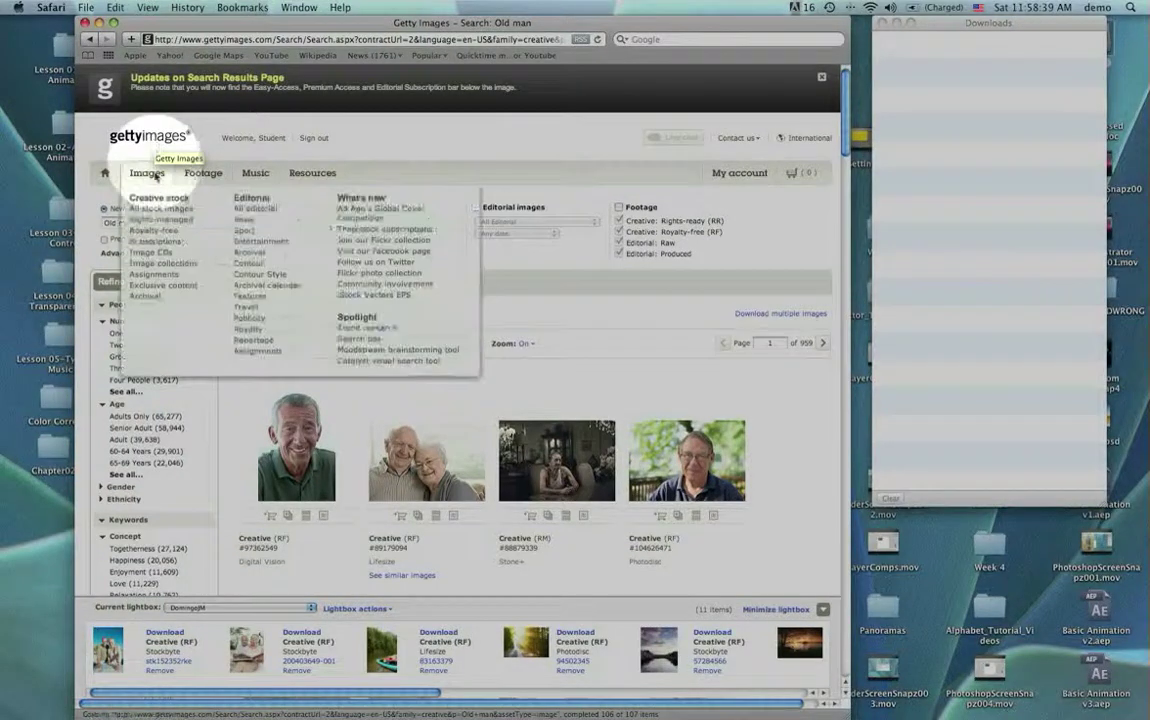
pyautogui.click(108, 226)
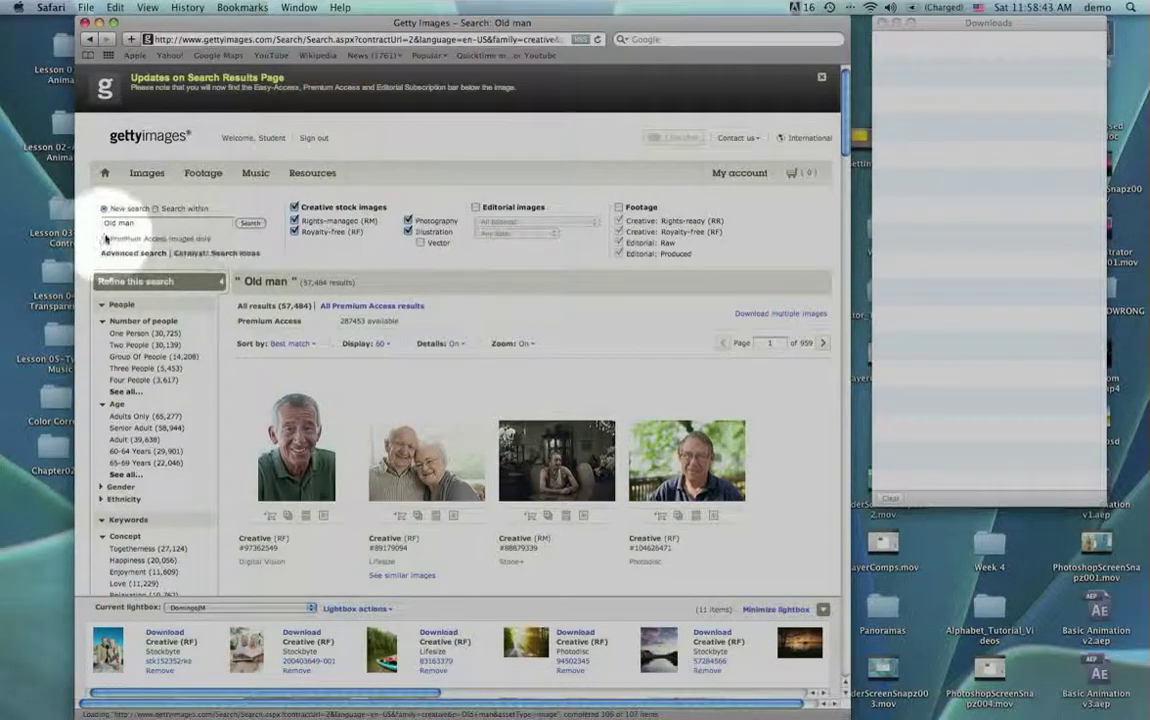
# - Restrict the 'old man' search to Premium Access images only, yielding 5,236 results
pyautogui.click(104, 239)
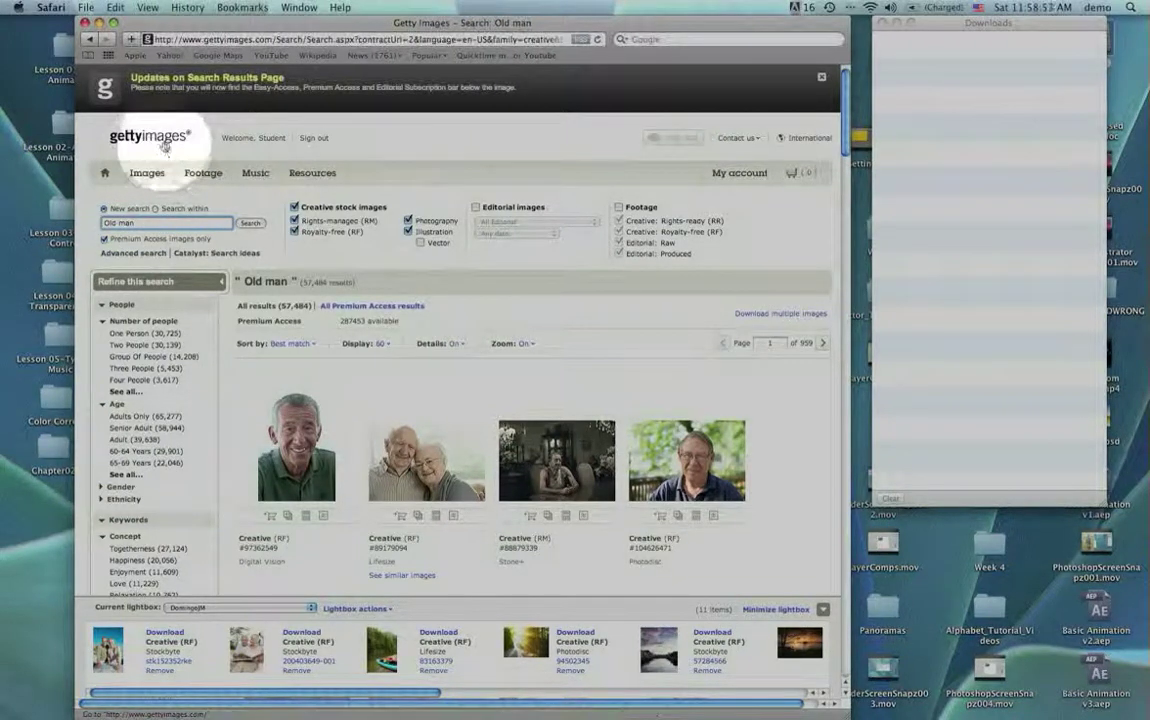
pyautogui.click(152, 140)
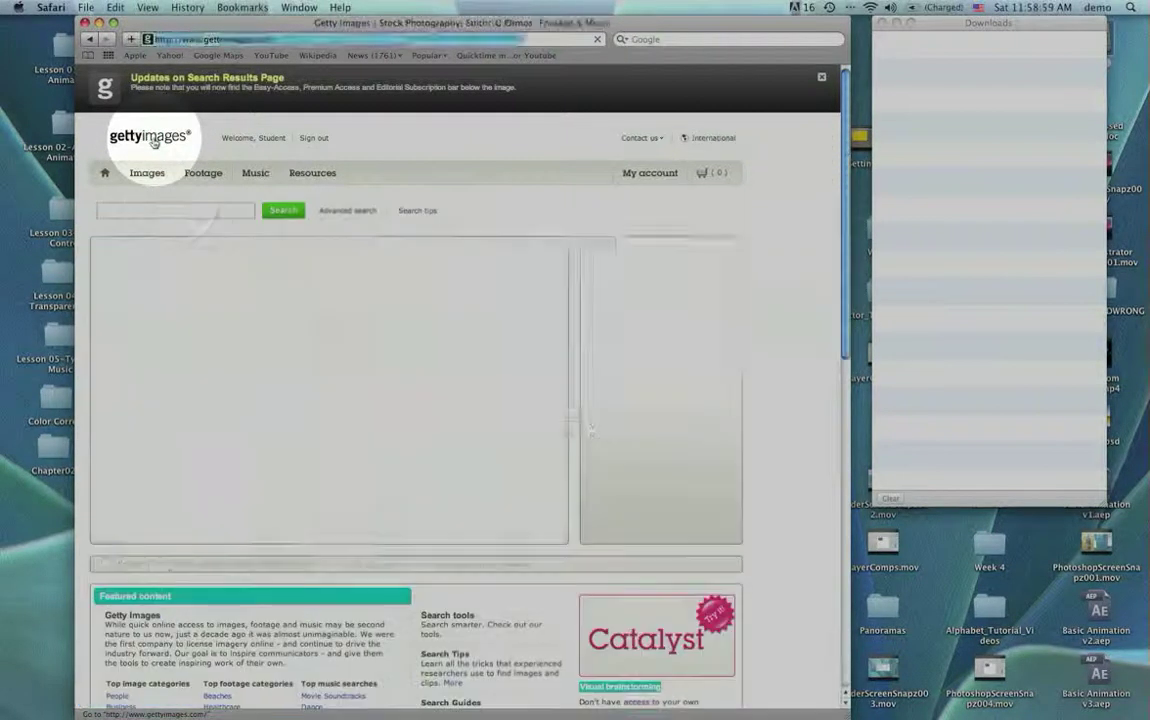
pyautogui.click(170, 211)
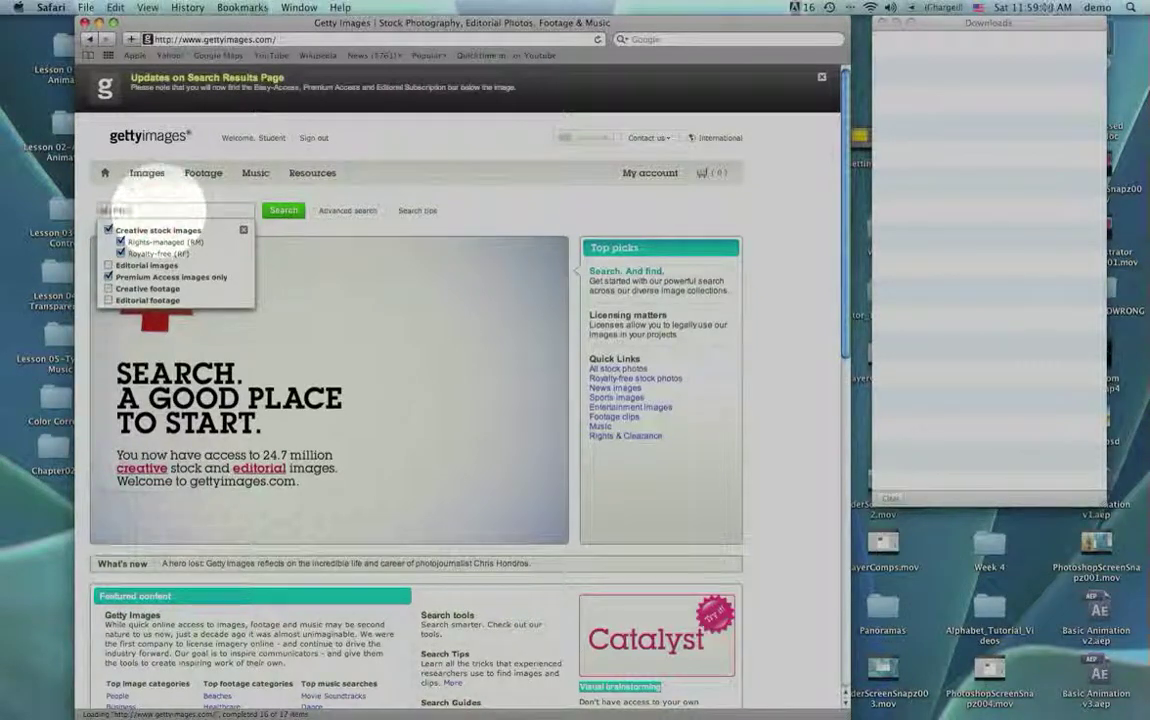
pyautogui.click(282, 212)
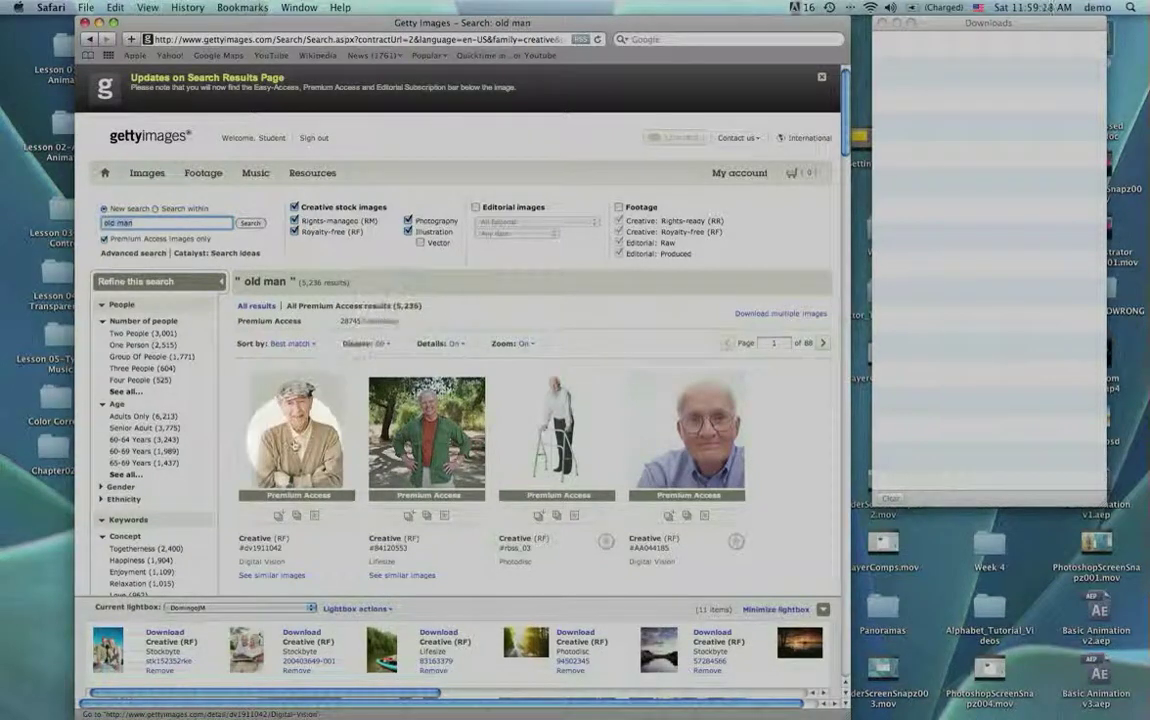
# - Switch to the similar flat-cap senior man photo and download dv1911045.jpg via Premium Access
pyautogui.click(295, 440)
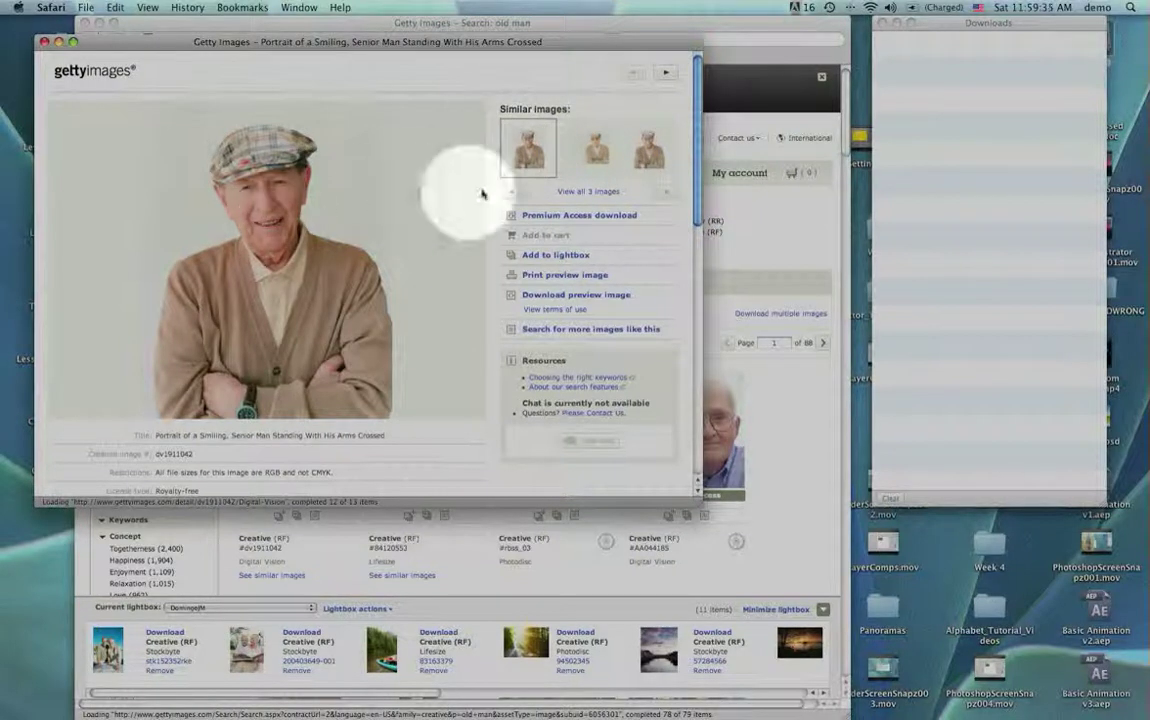
pyautogui.click(648, 152)
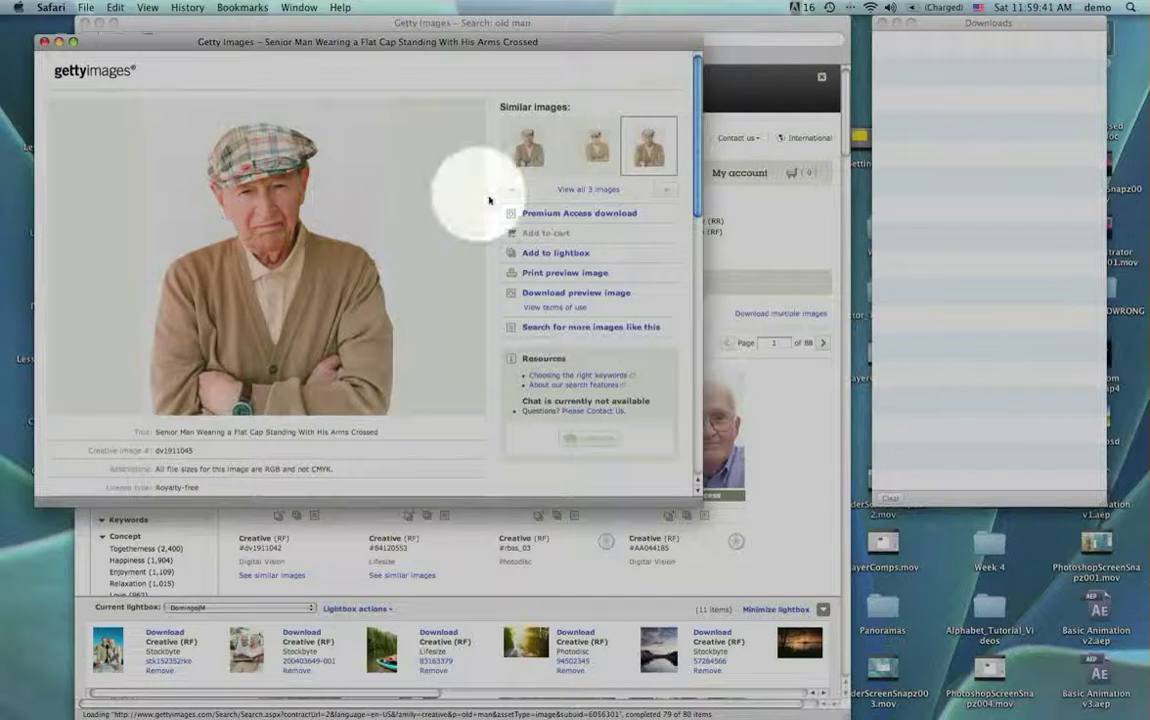
pyautogui.click(577, 215)
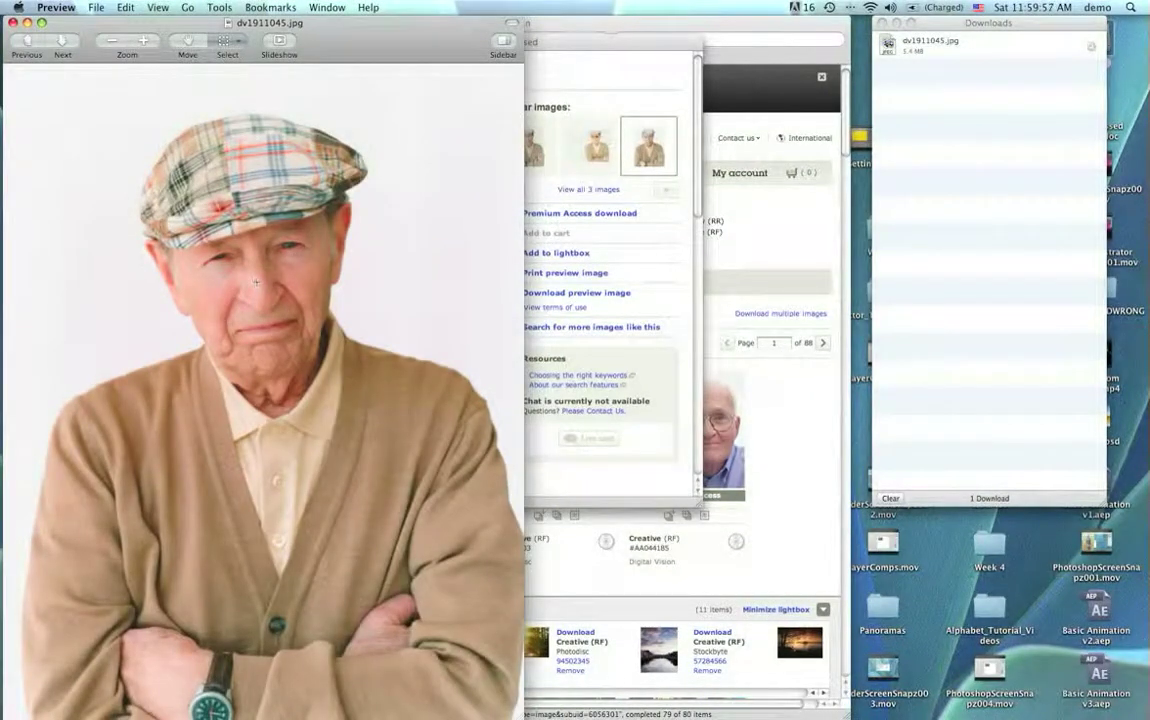
pyautogui.press('super+i')
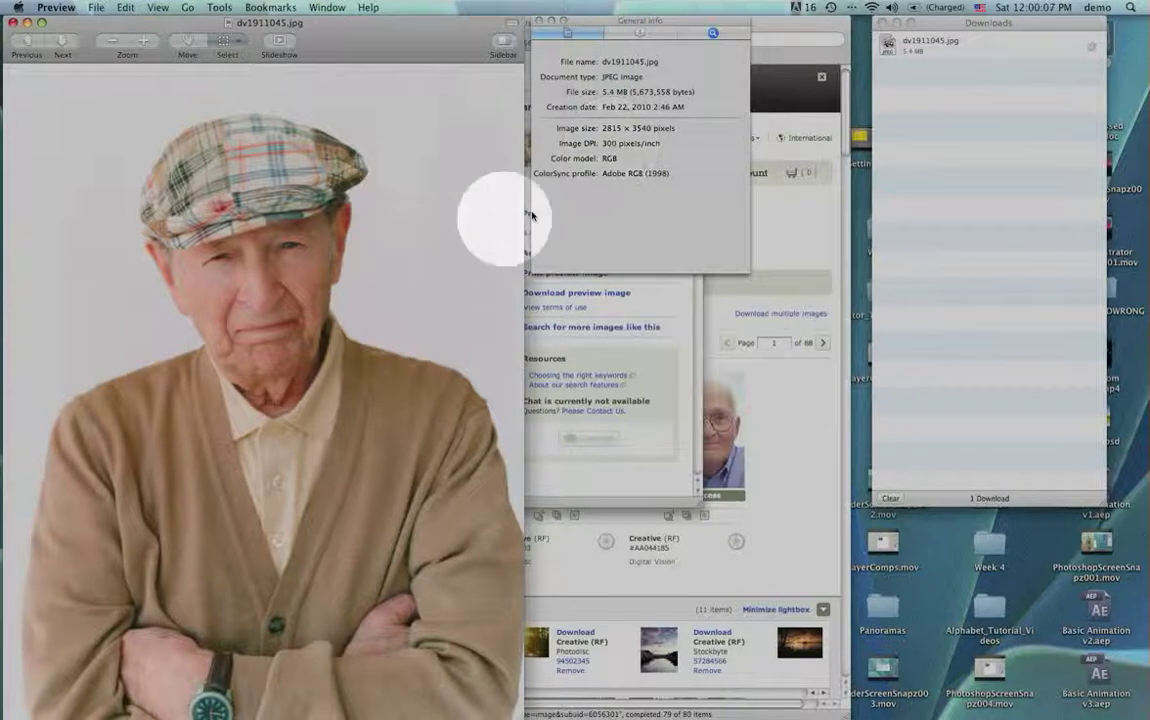
# - Hide Preview, turn off always downloading the largest size, and close the download window
pyautogui.press('super+q')
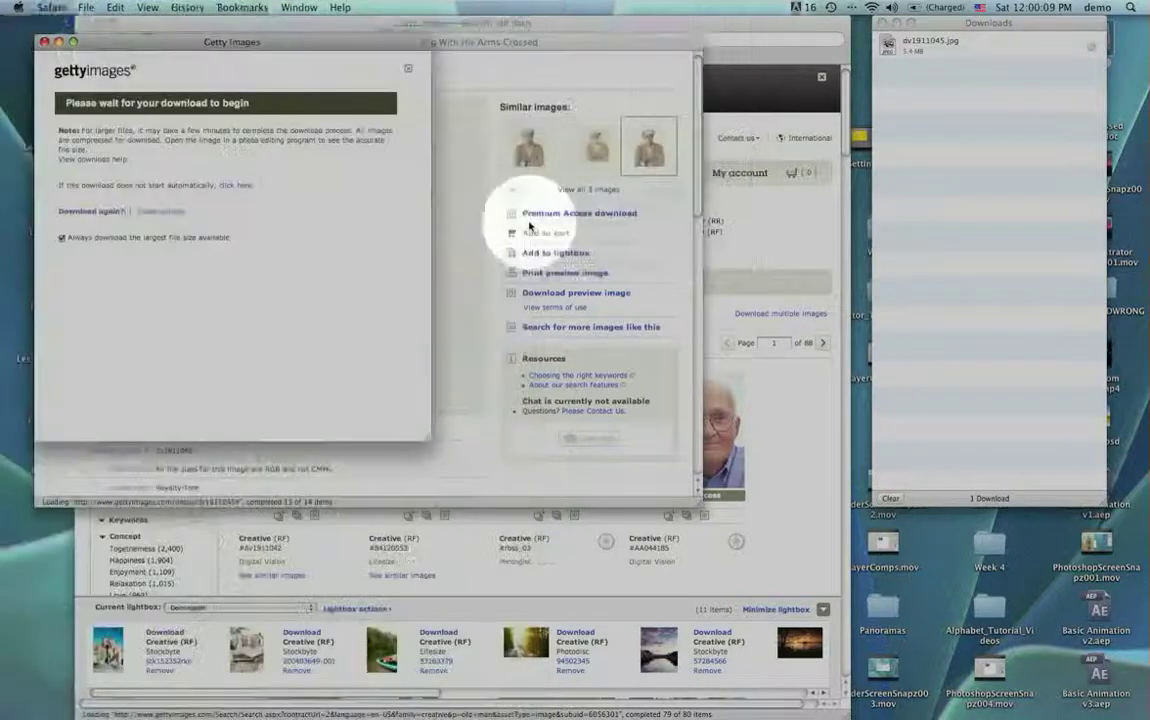
pyautogui.click(63, 240)
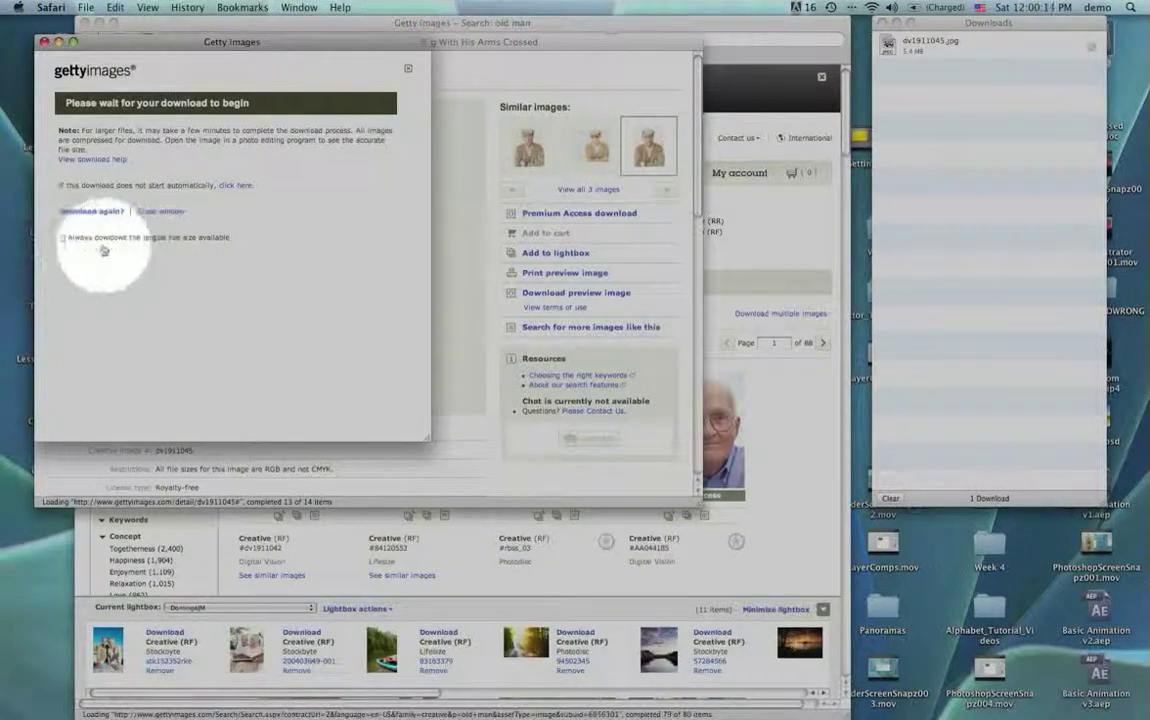
pyautogui.click(43, 42)
# - Download the similar smiling senior man portrait dv1911042 at the largest file size
pyautogui.click(527, 148)
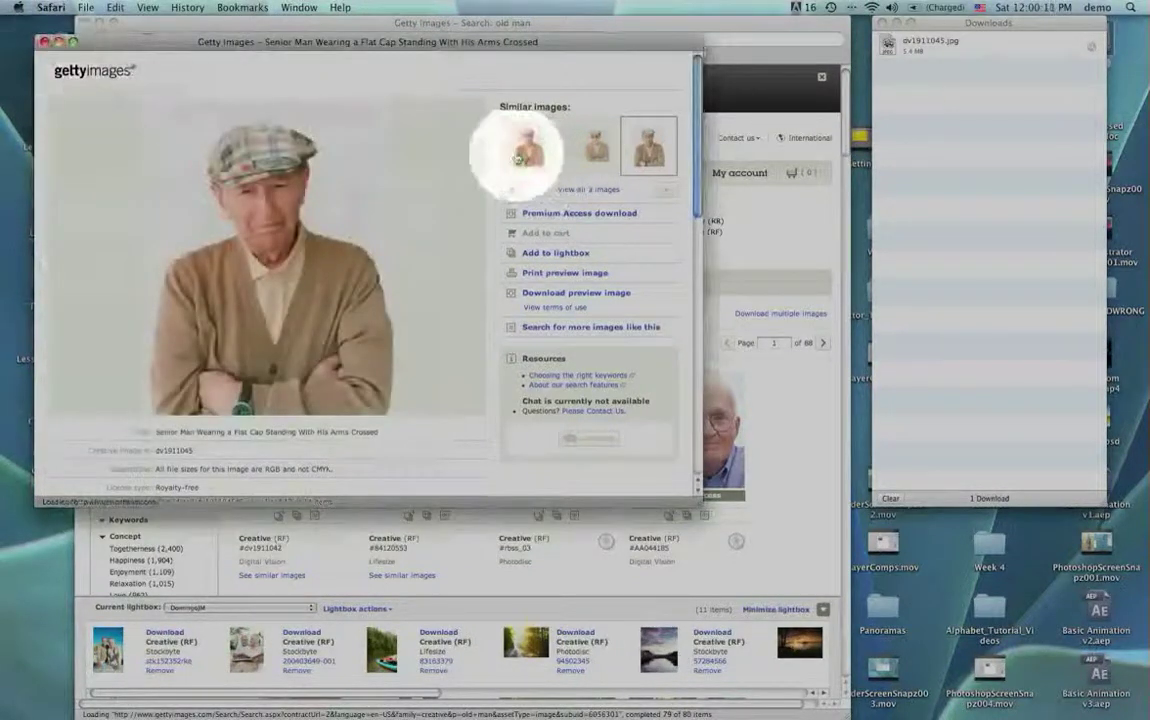
pyautogui.click(580, 215)
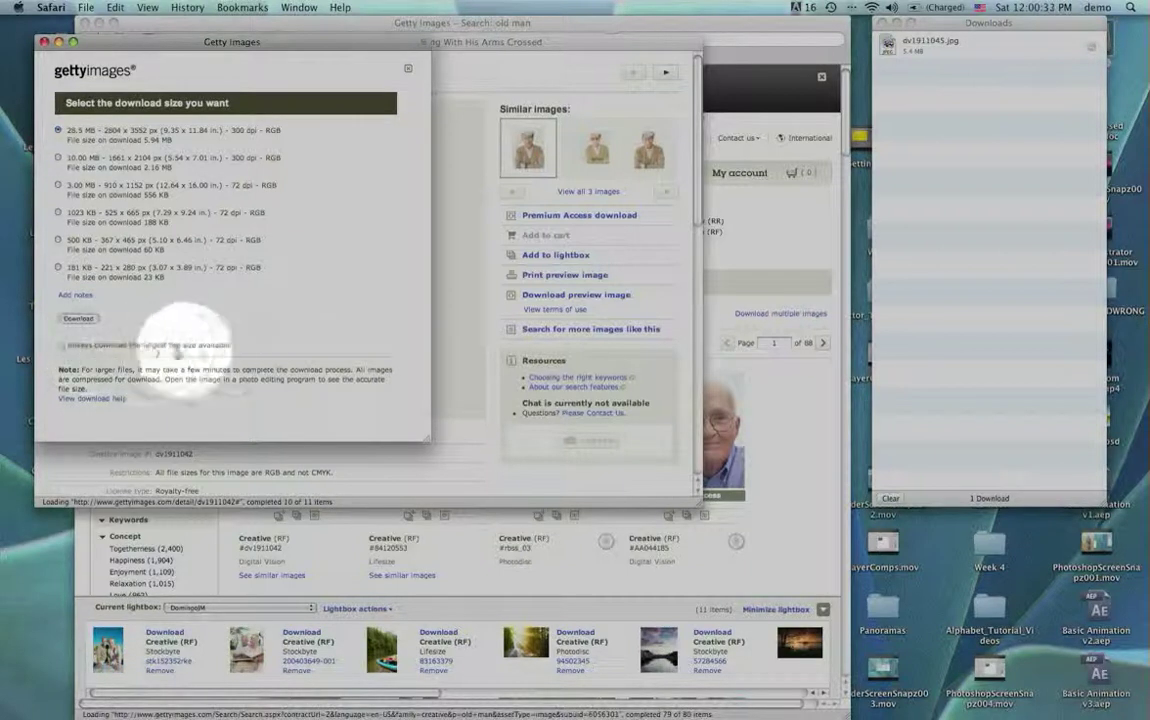
pyautogui.click(61, 346)
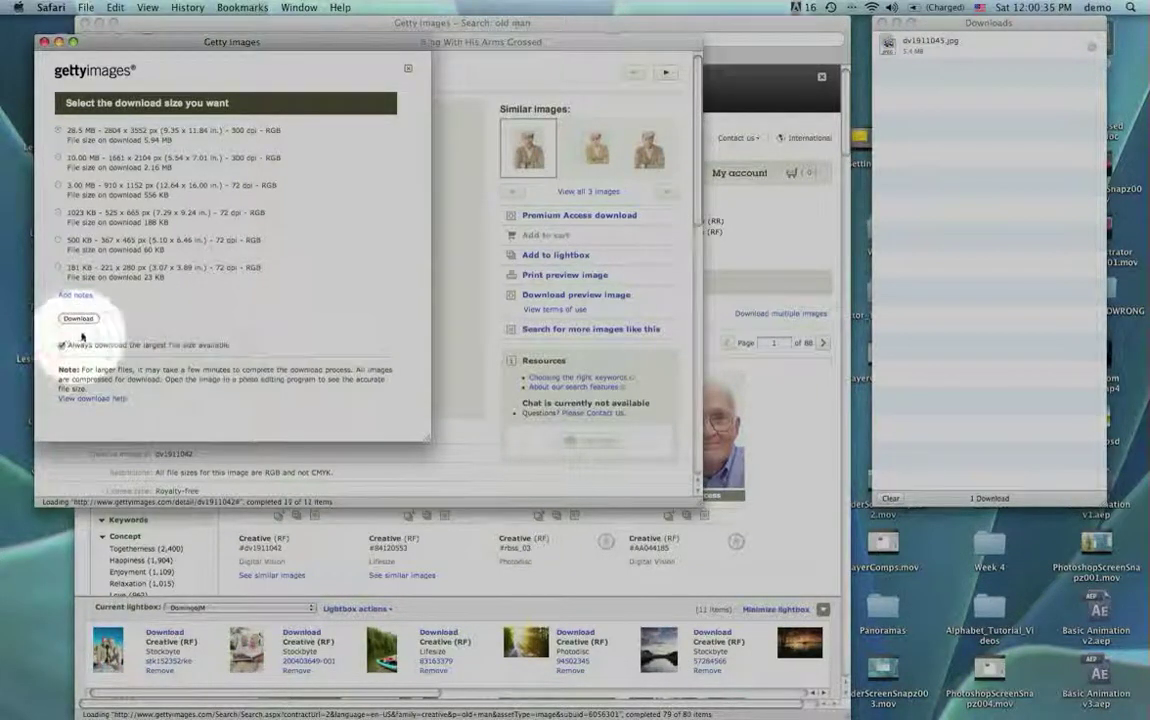
pyautogui.click(79, 319)
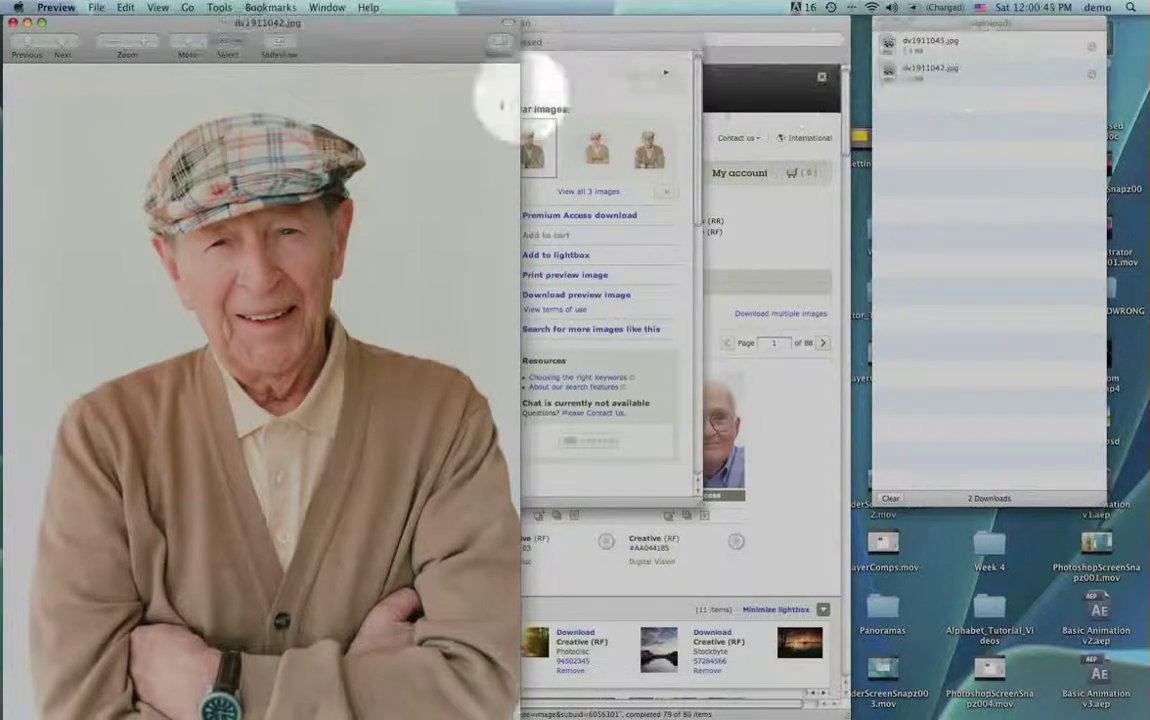
pyautogui.press('`')
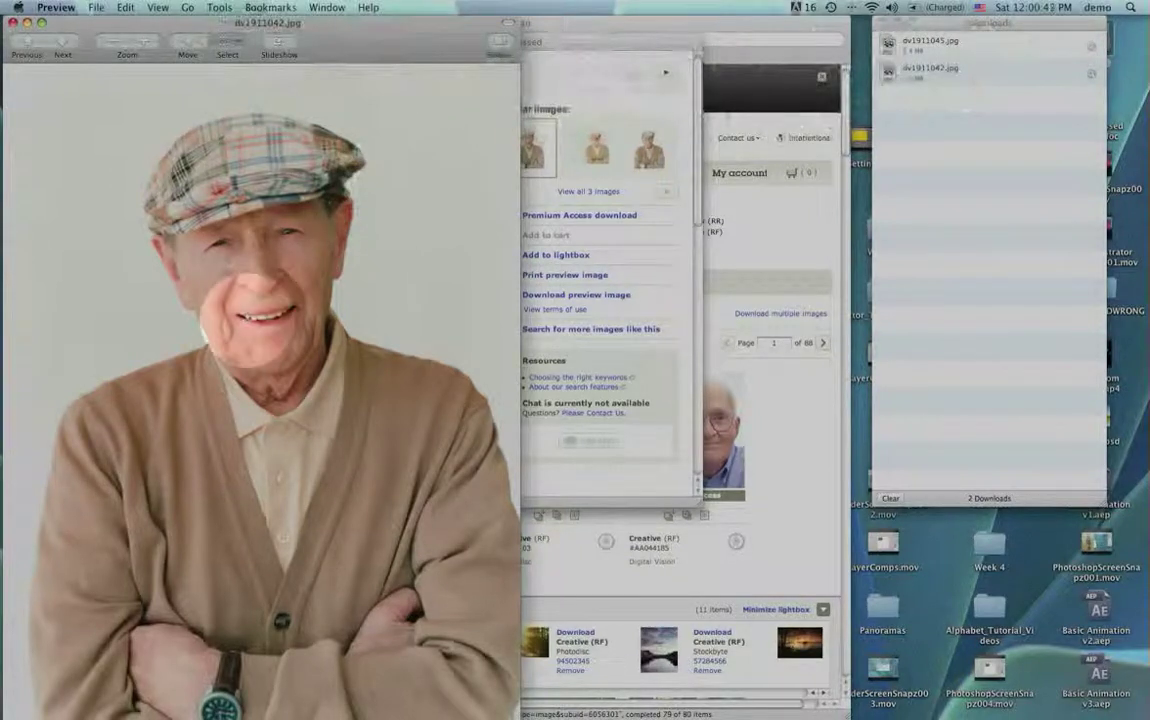
pyautogui.press('super+q')
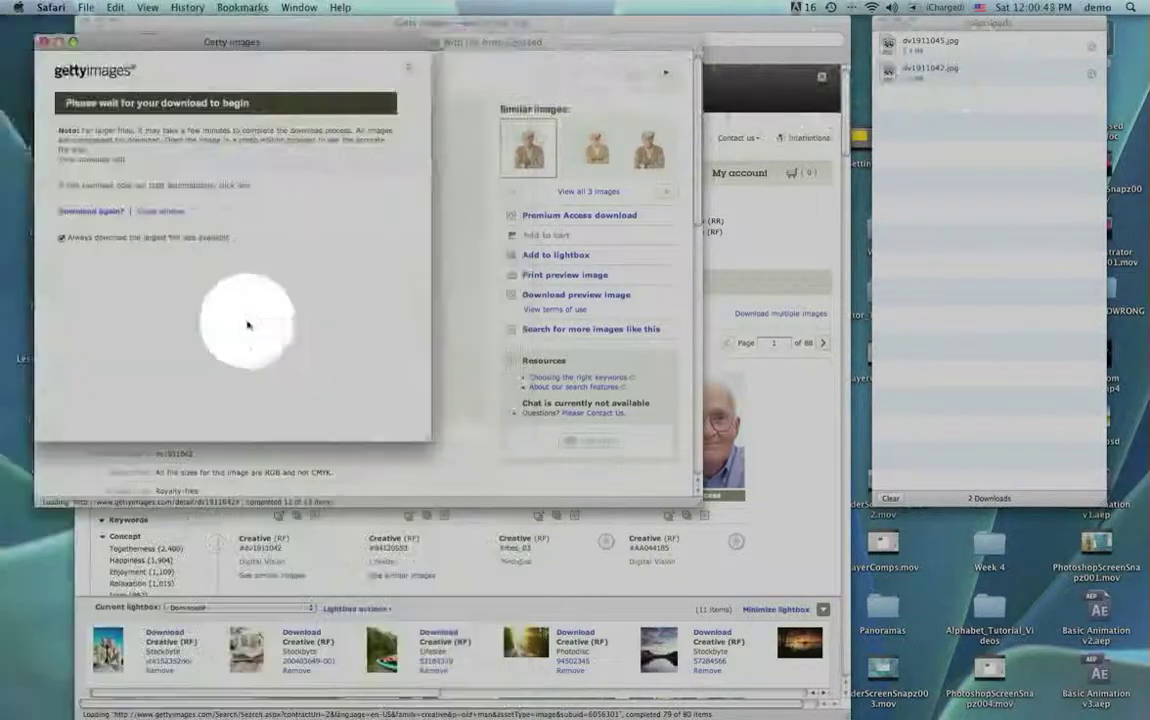
# - Close the download and image-detail windows, then collapse and re-expand the lightbox panel
pyautogui.click(44, 43)
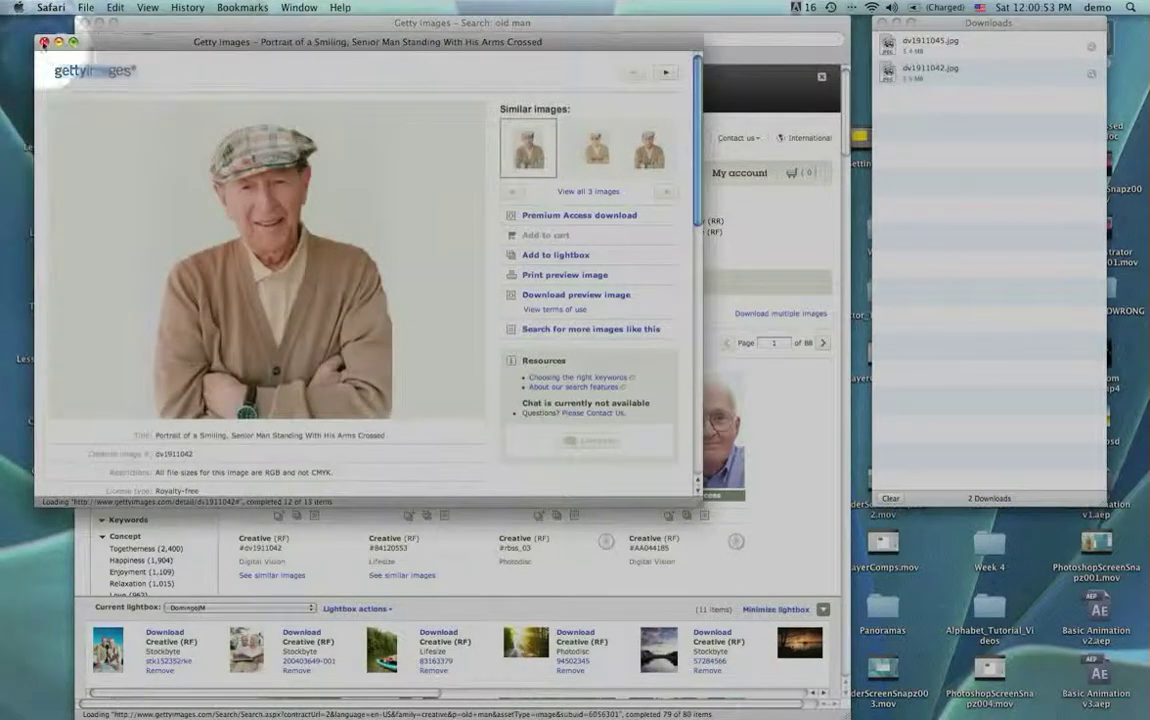
pyautogui.click(420, 248)
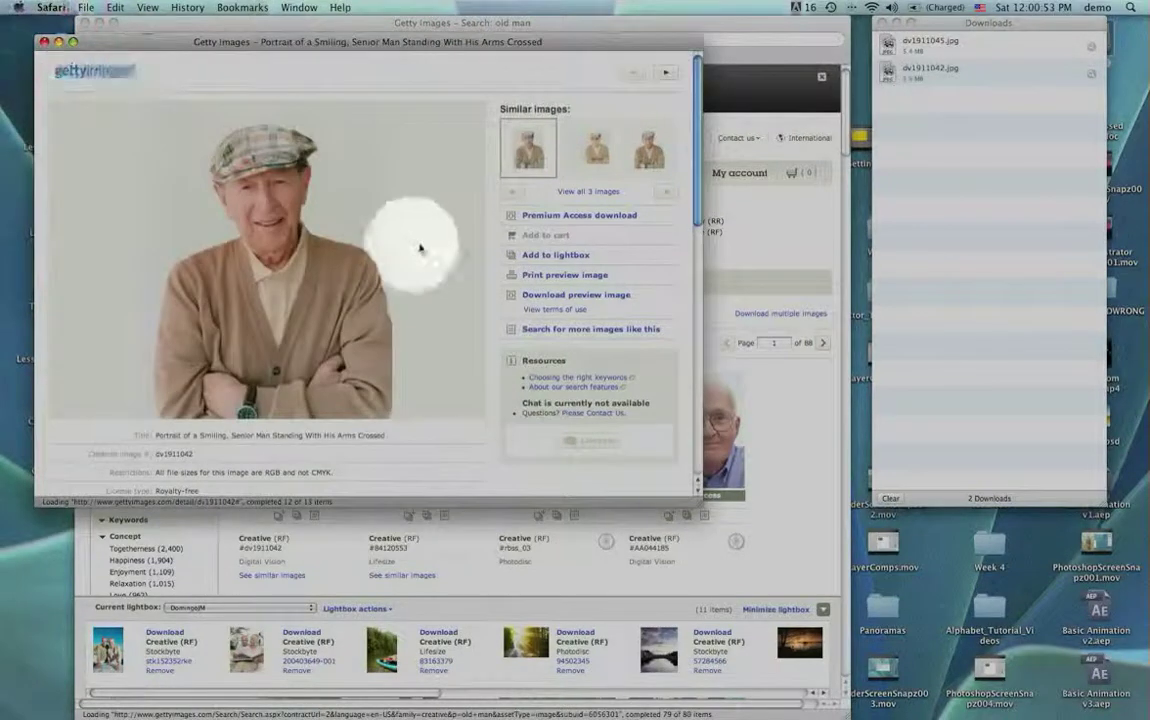
pyautogui.click(44, 43)
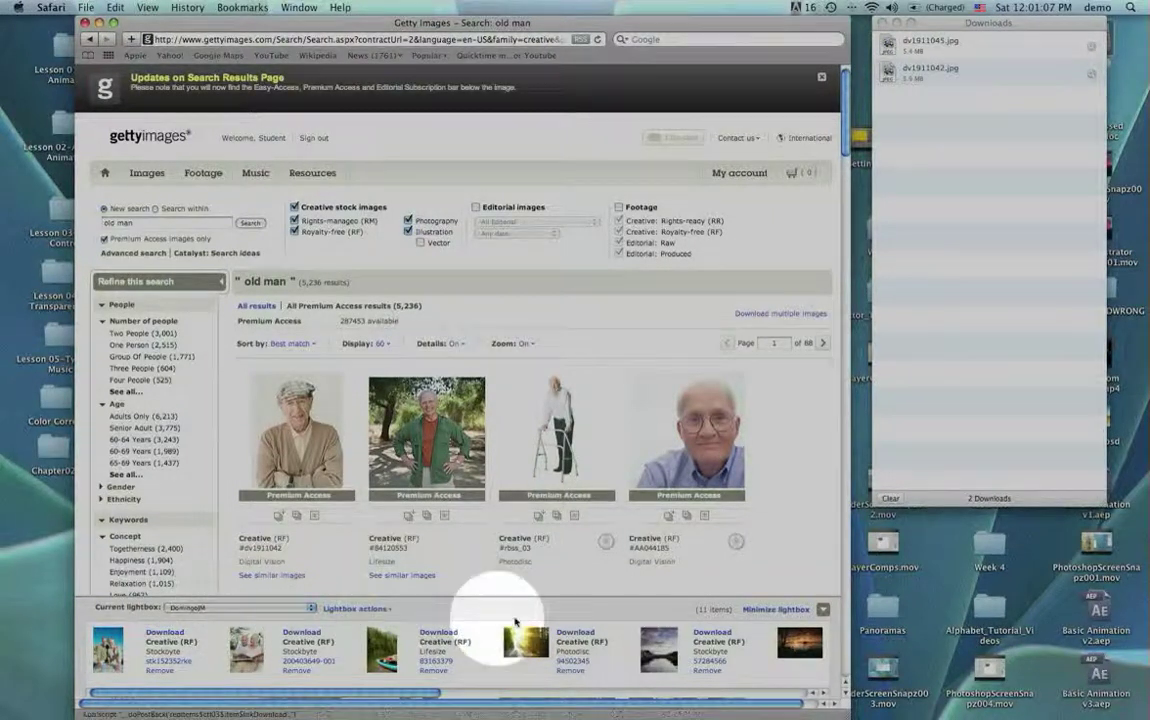
pyautogui.click(757, 612)
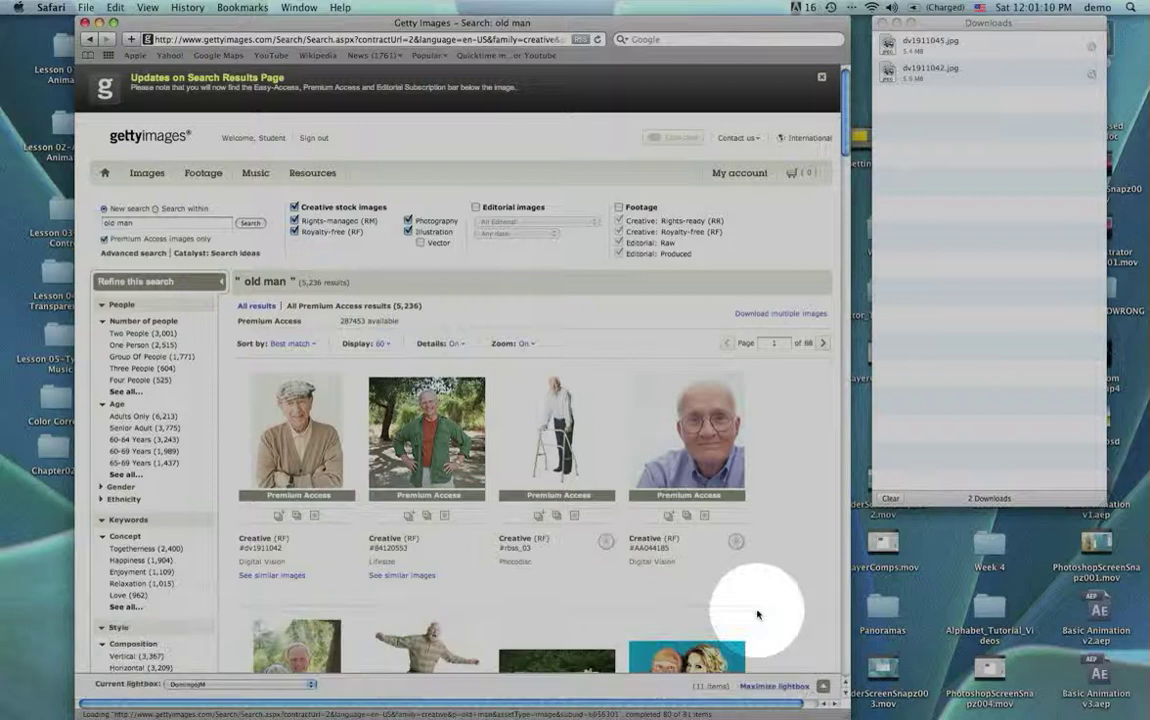
pyautogui.click(775, 687)
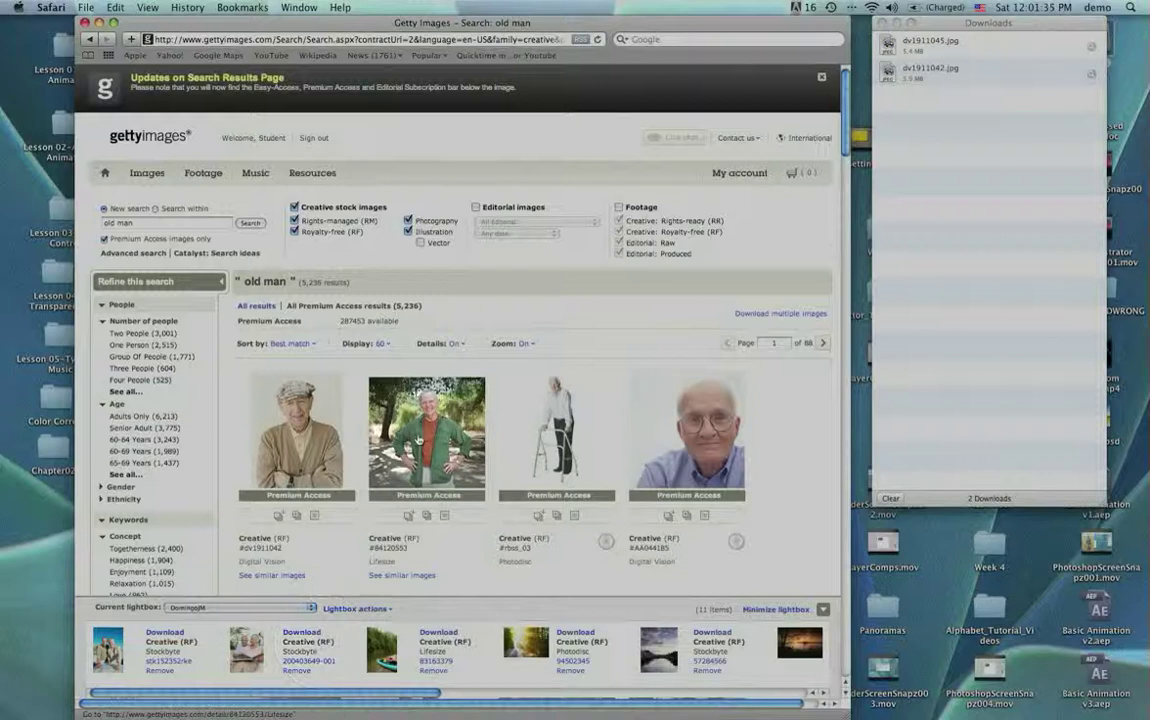
pyautogui.moveTo(419, 440)
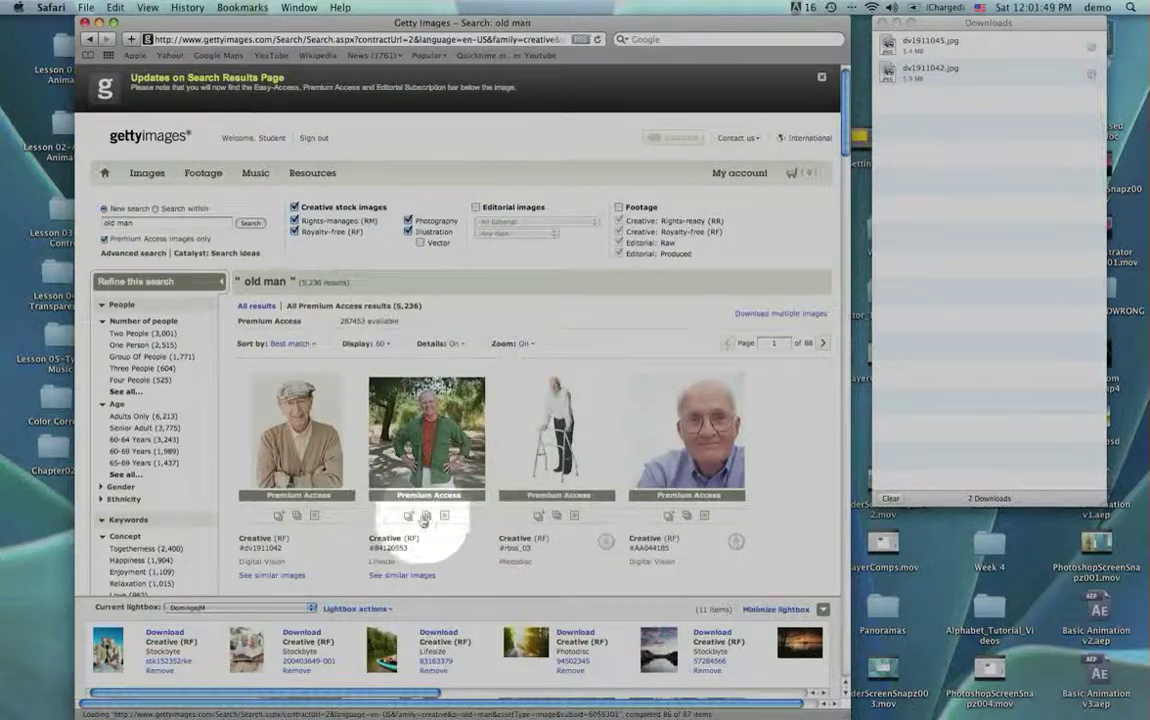
# - Switch to another current lightbox, add portrait dv1911042 to it, and check its first image
pyautogui.click(236, 608)
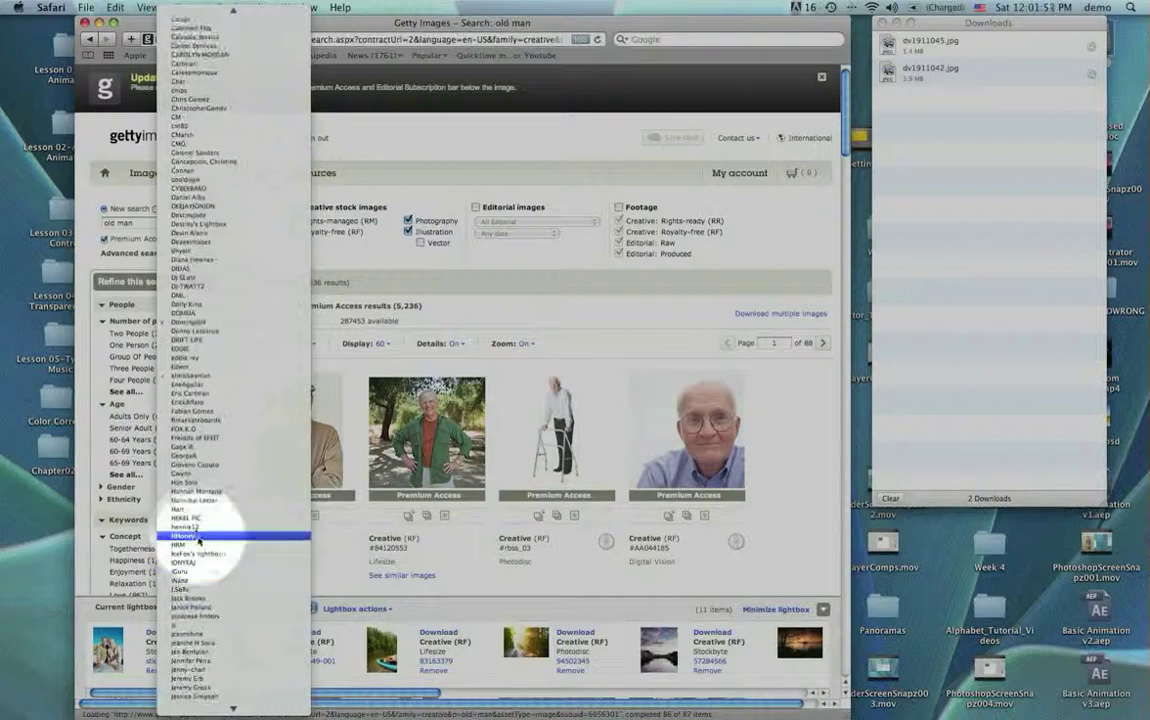
pyautogui.click(190, 506)
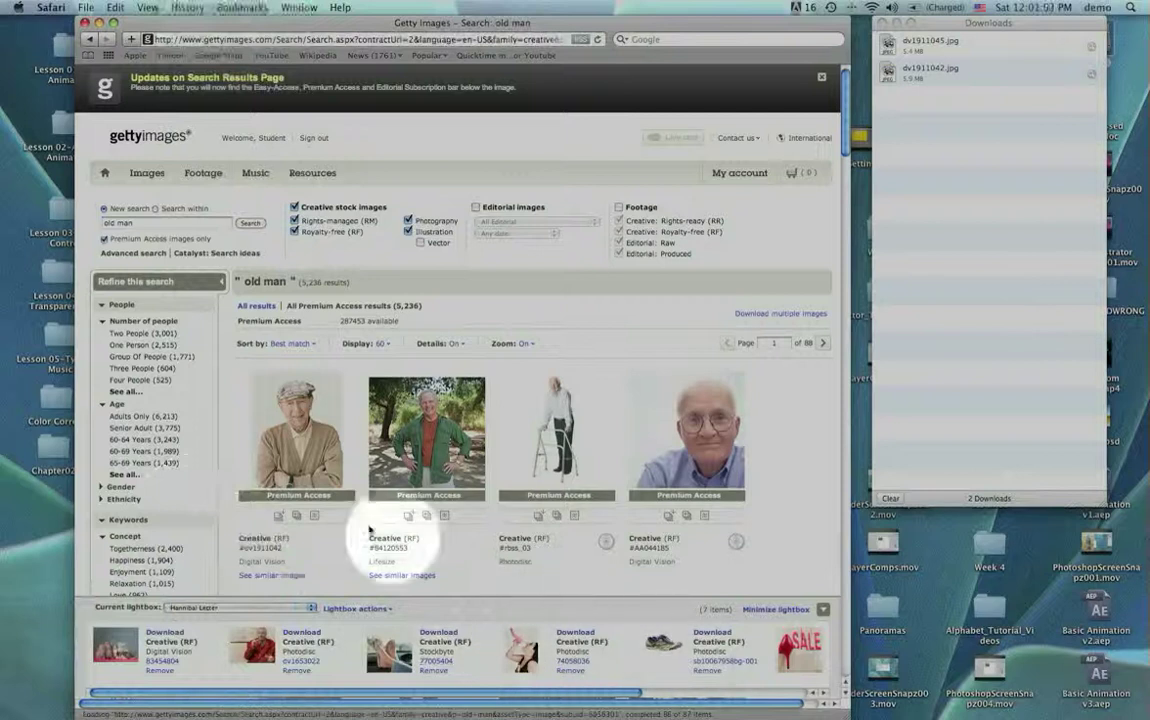
pyautogui.moveTo(295, 519)
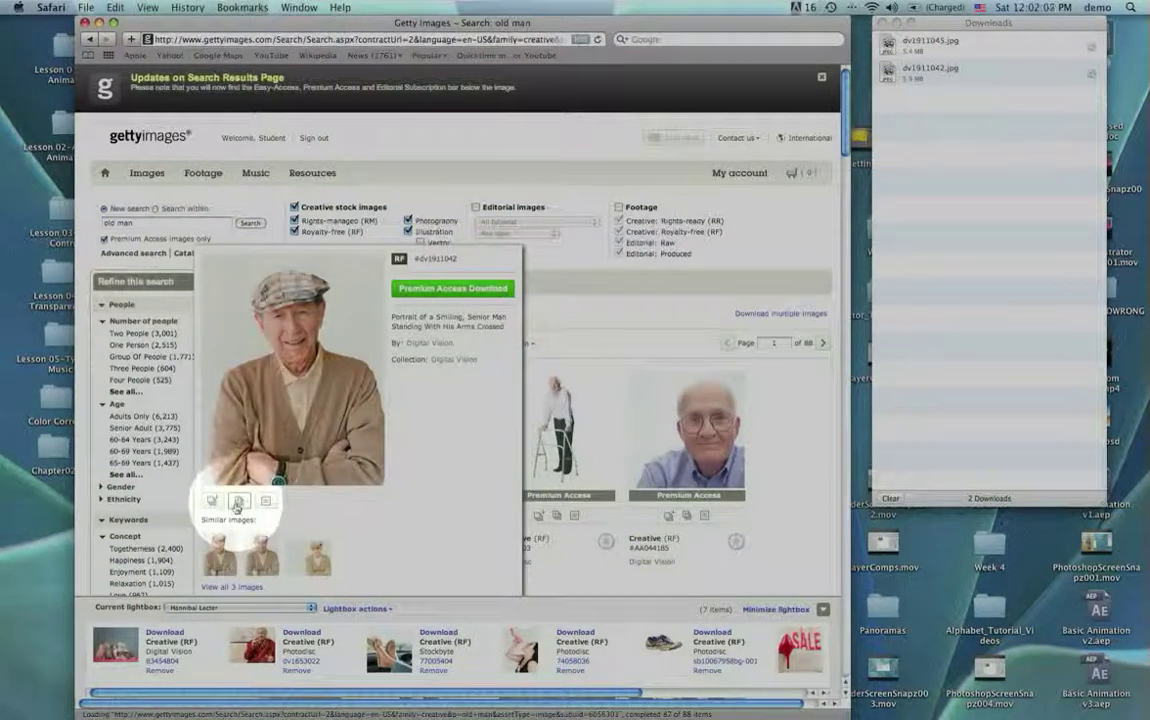
pyautogui.click(237, 506)
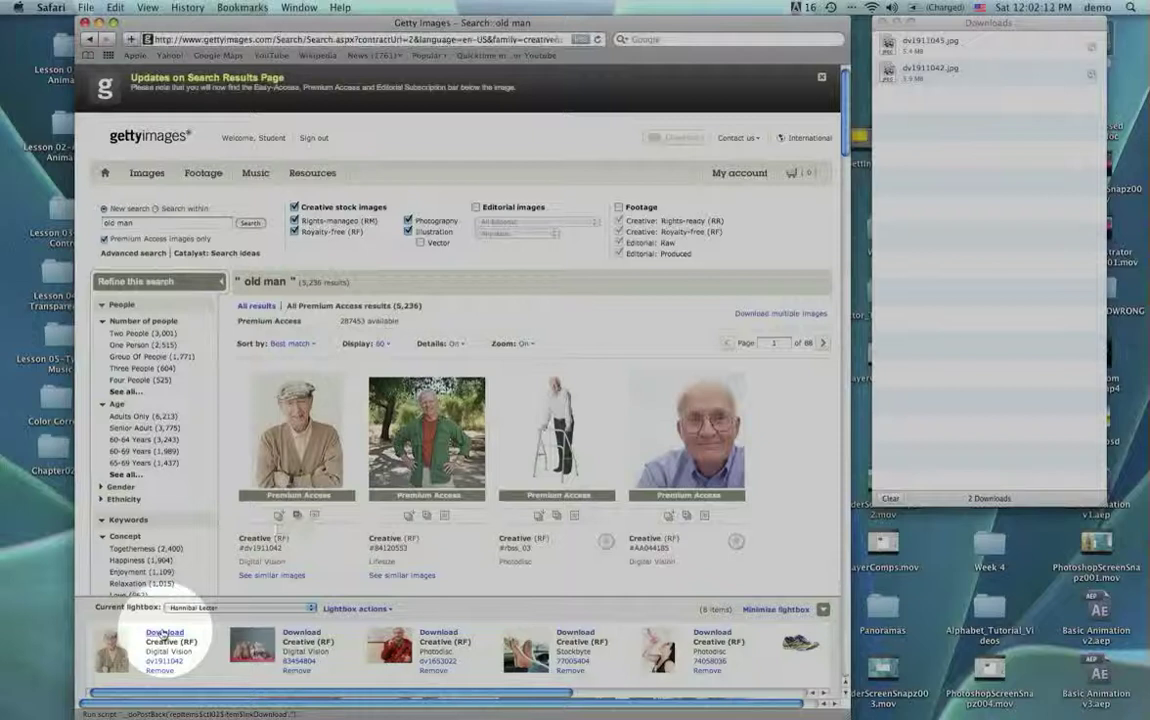
pyautogui.click(108, 650)
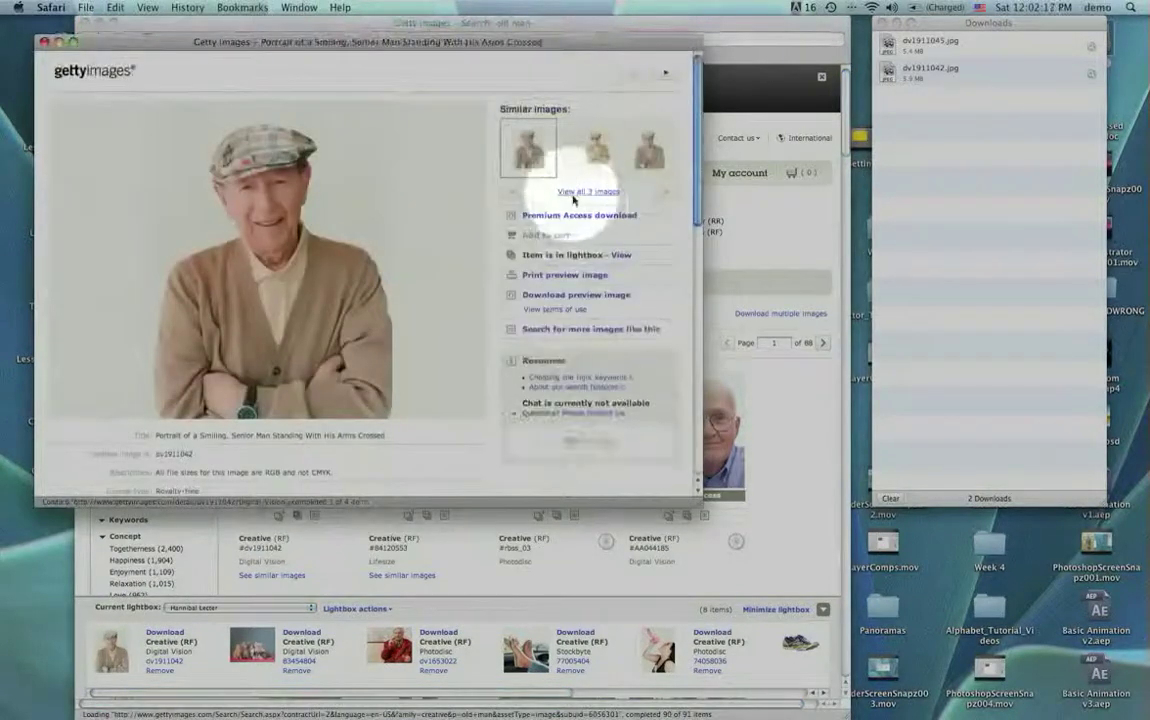
pyautogui.click(44, 42)
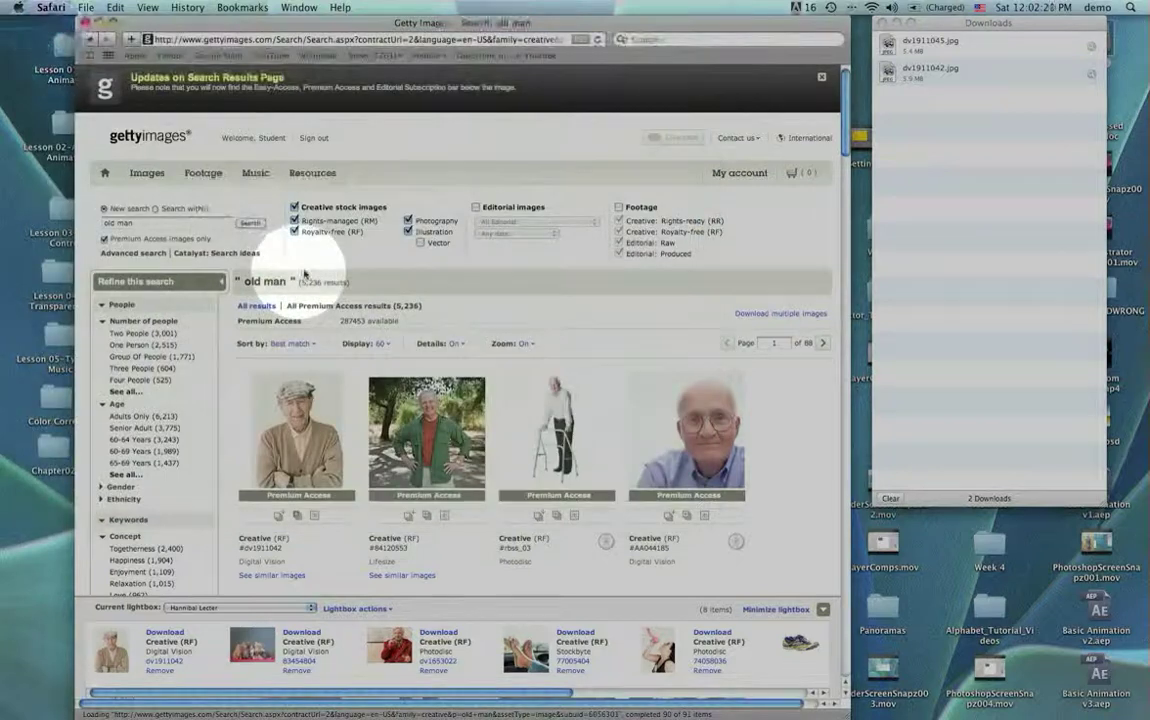
# - Go to the My lightboxes page, start a new lightbox, then close its window
pyautogui.moveTo(738, 178)
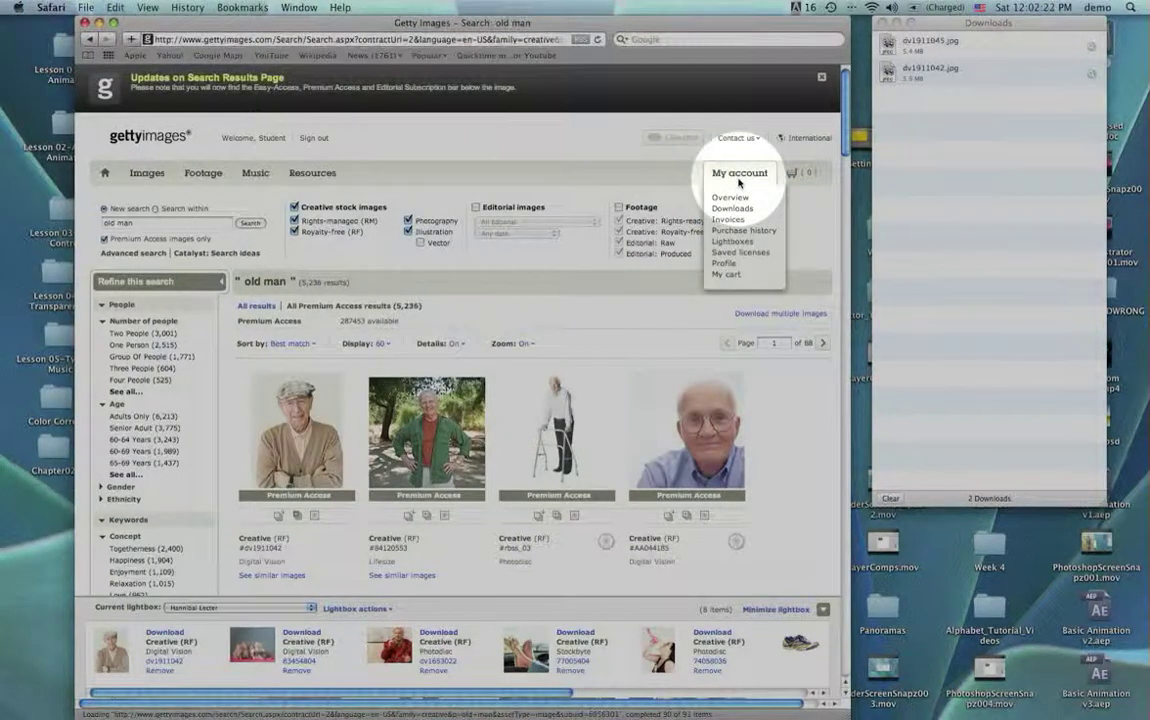
pyautogui.click(730, 242)
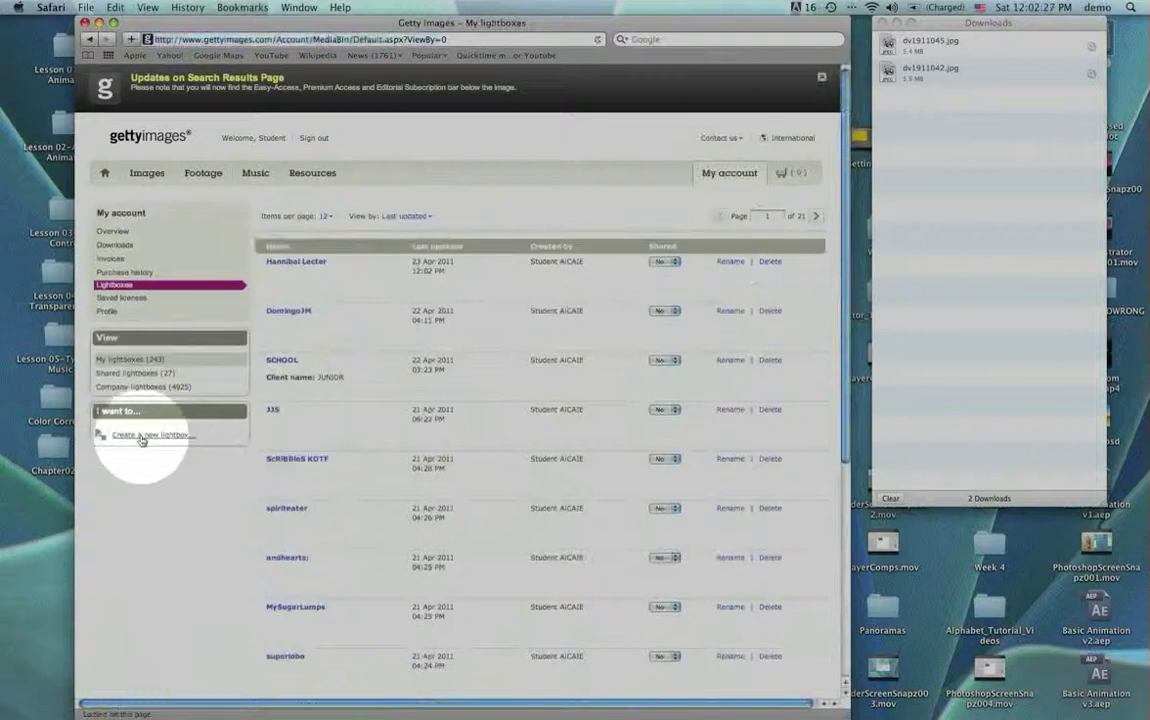
pyautogui.click(141, 440)
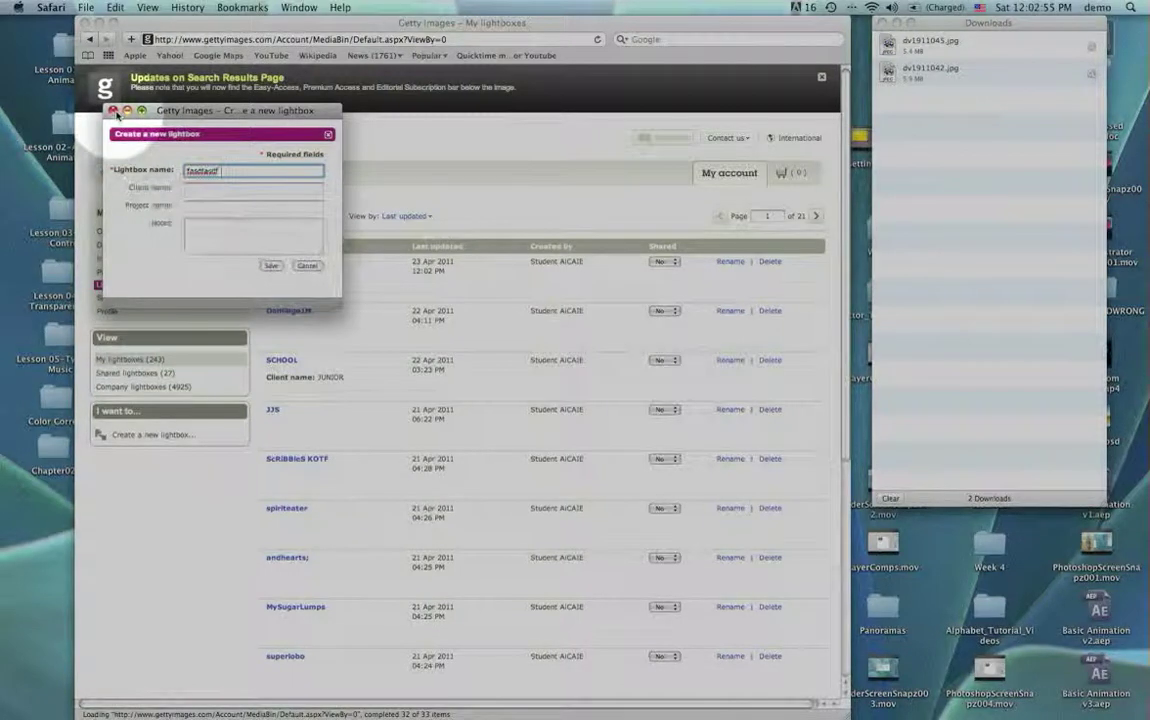
pyautogui.click(114, 112)
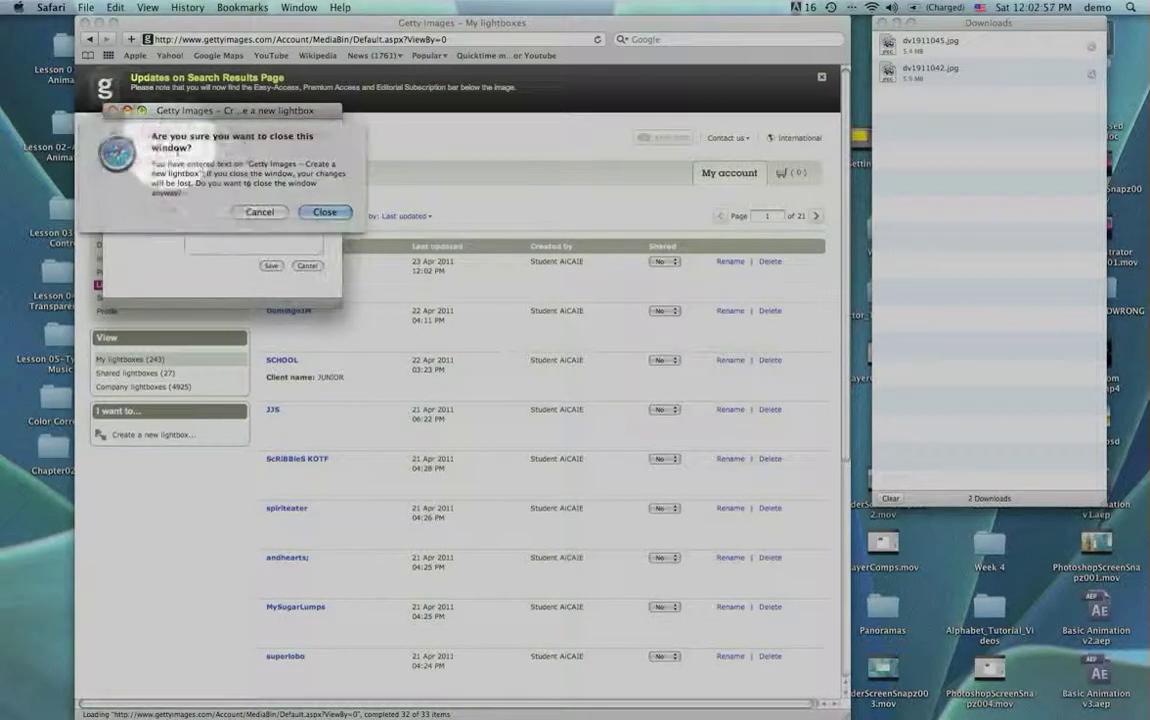
# - Discard the new lightbox and check the downloaded file dv1911042.jpg in Downloads
pyautogui.click(325, 212)
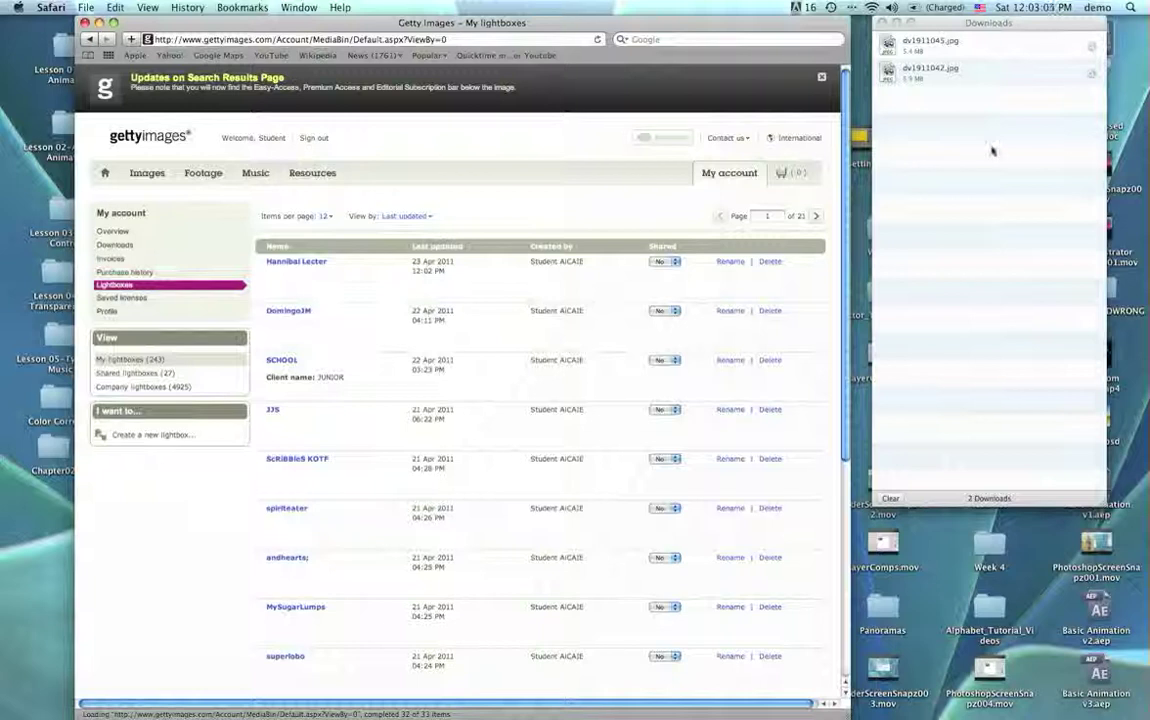
pyautogui.click(960, 67)
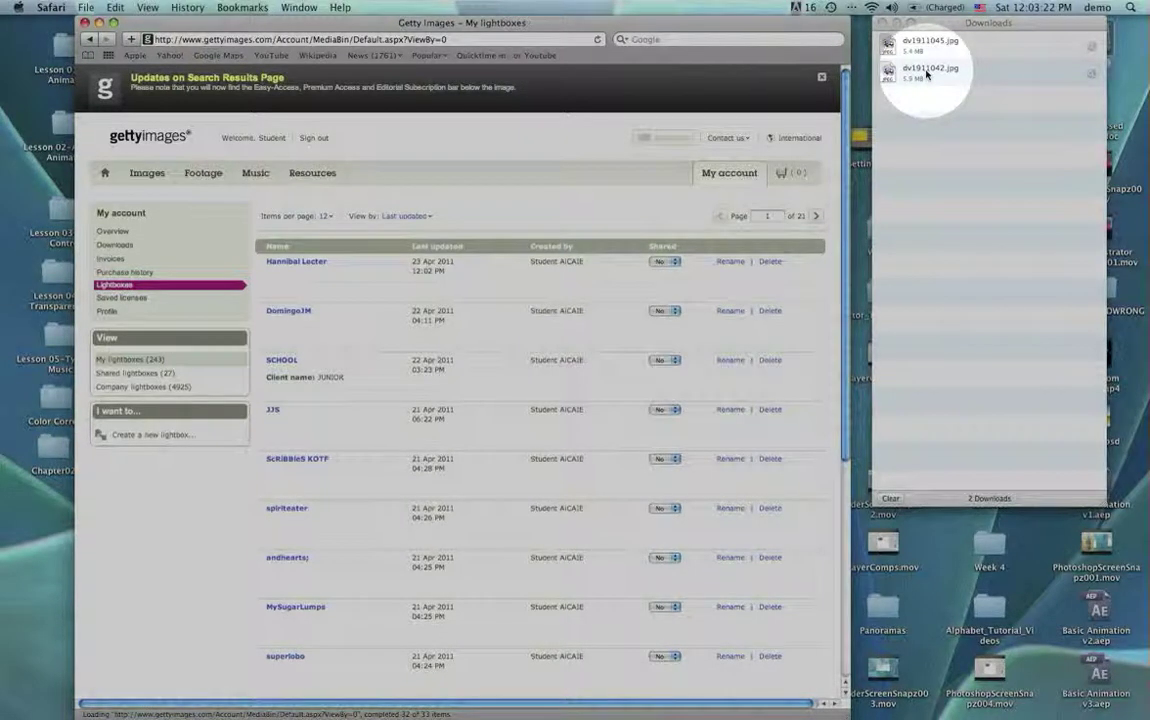
# - In Photoshop, switch to the Note Tool and place a note near the HAWAII poster's top-left
pyautogui.moveTo(8, 100)
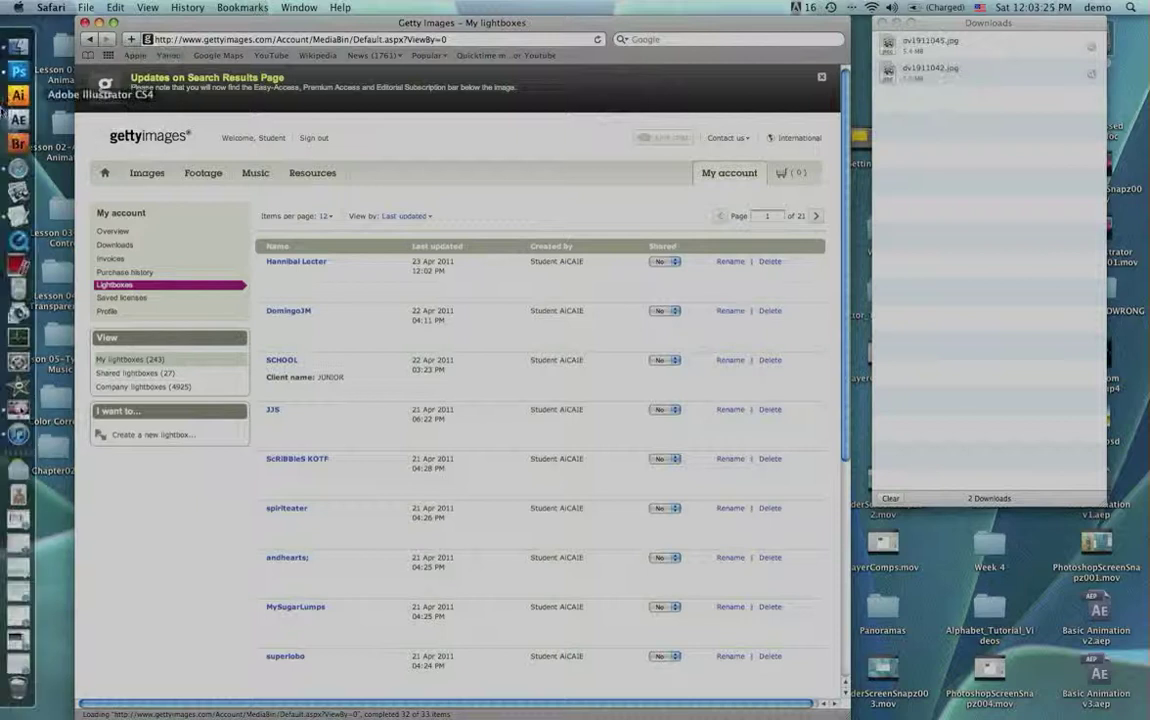
pyautogui.click(18, 71)
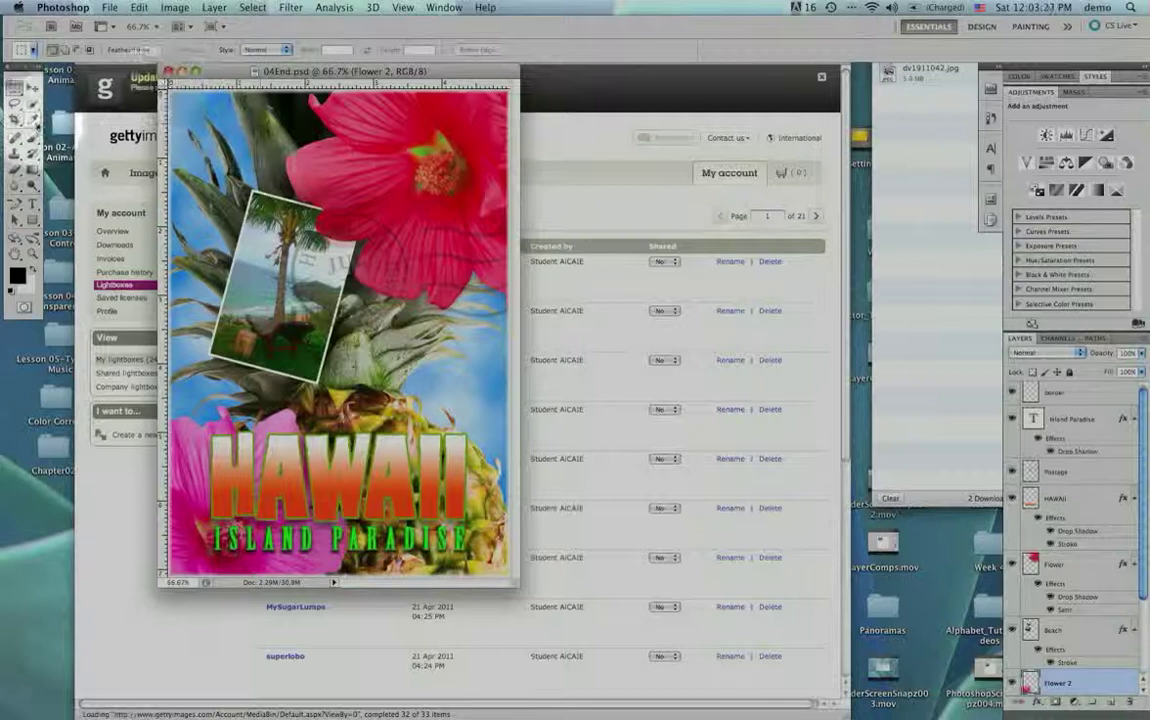
pyautogui.click(33, 118)
pyautogui.hotkey('shift', 'j')
pyautogui.hotkey('shift', 'j')
pyautogui.hotkey('shift', 'j')
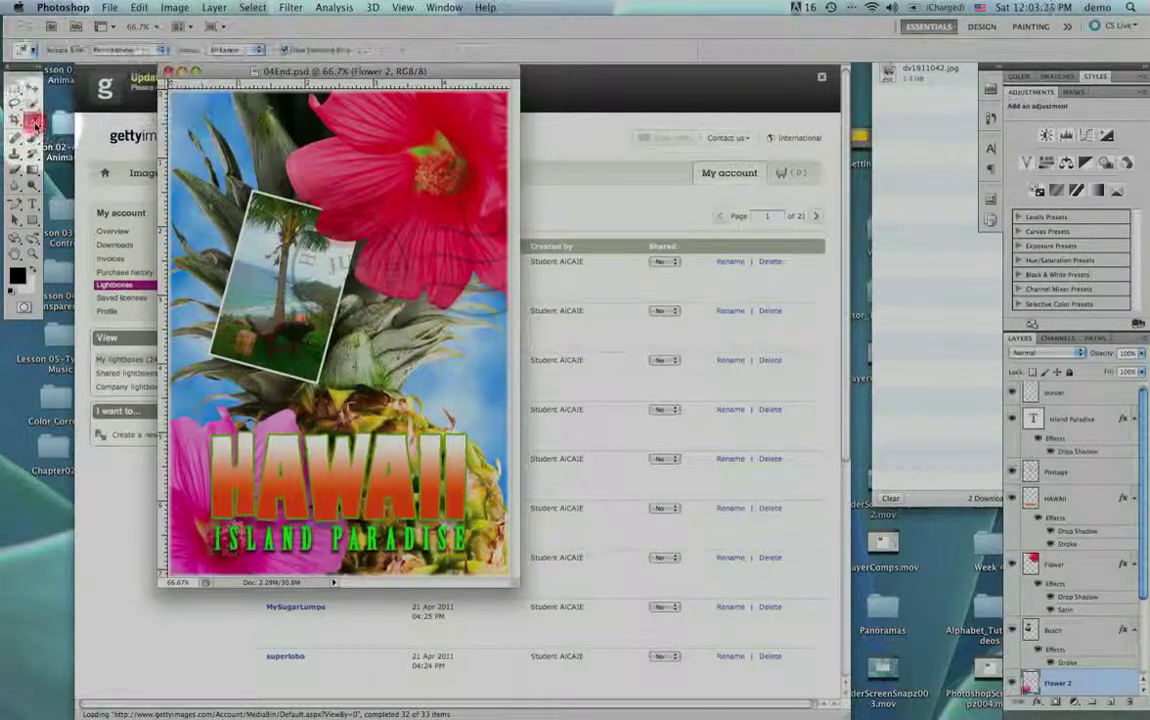
pyautogui.moveTo(33, 121); pyautogui.dragTo(63, 157)
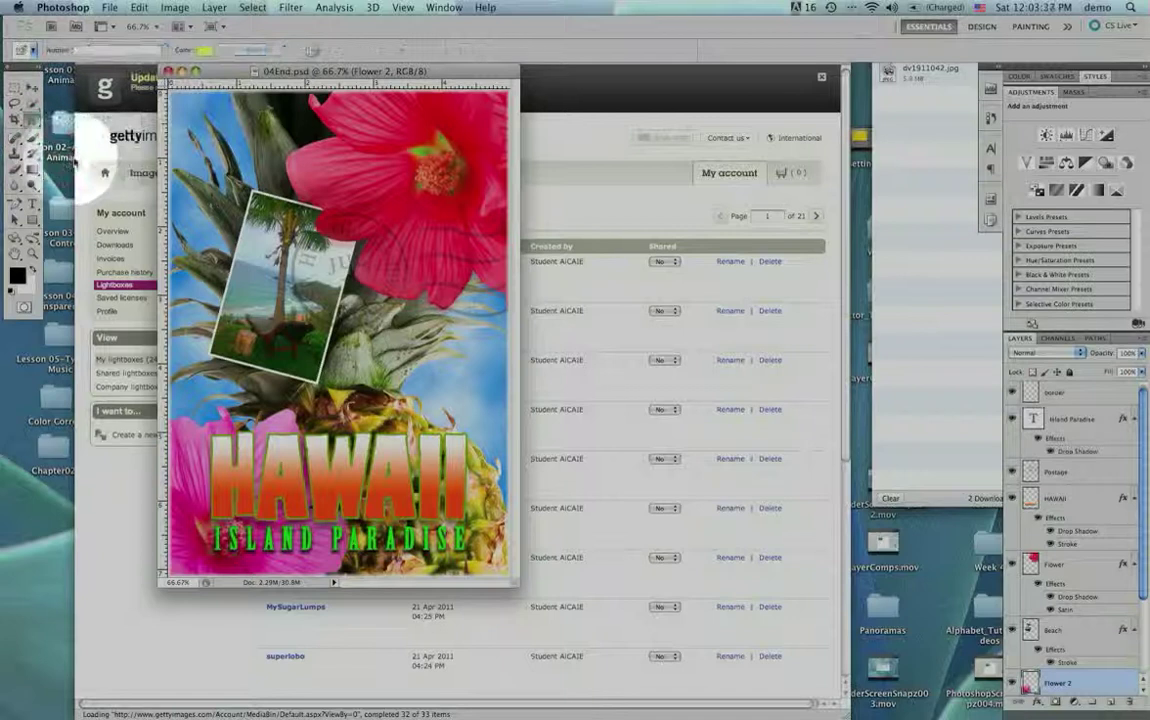
pyautogui.click(268, 139)
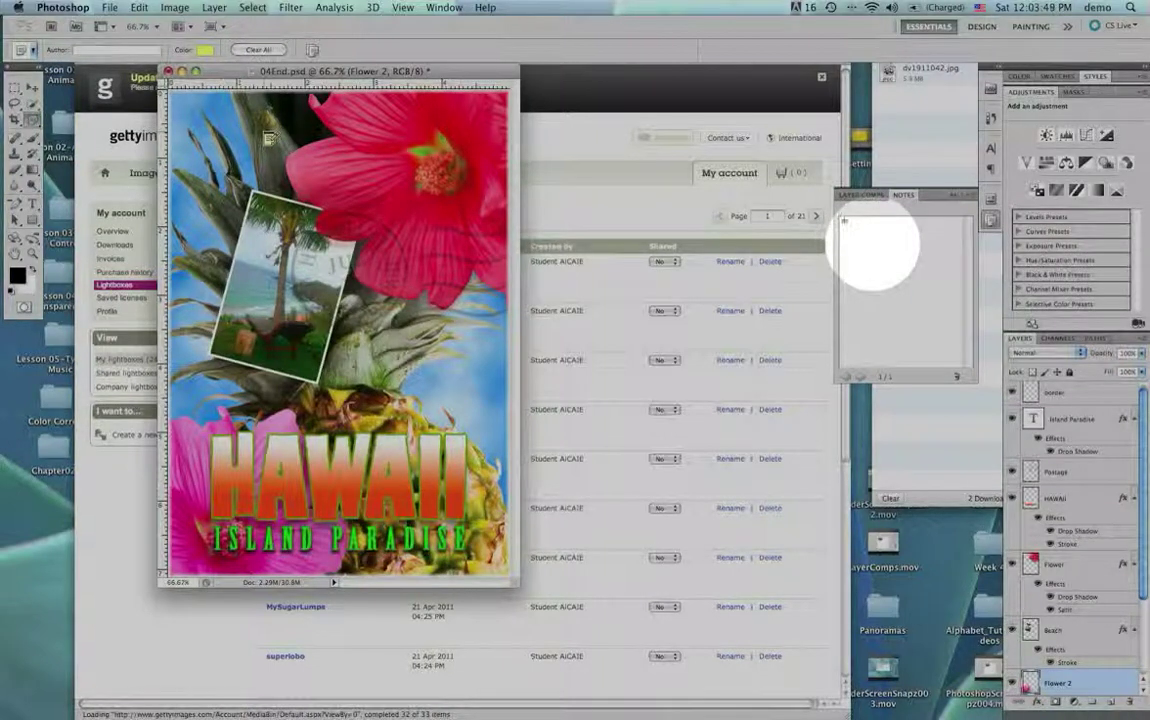
# - Enter 'dv1911042.jpg' as the note's text
pyautogui.write('dvlt')
pyautogui.write('11042')
pyautogui.write('.jp')
pyautogui.write('g')
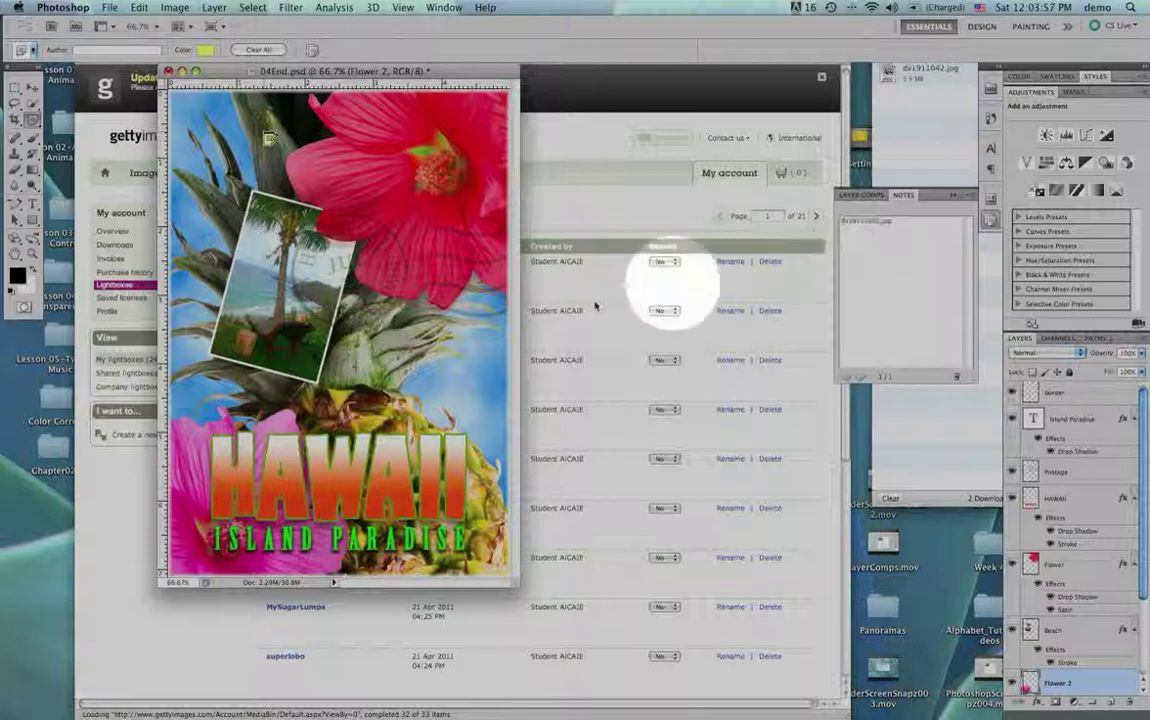